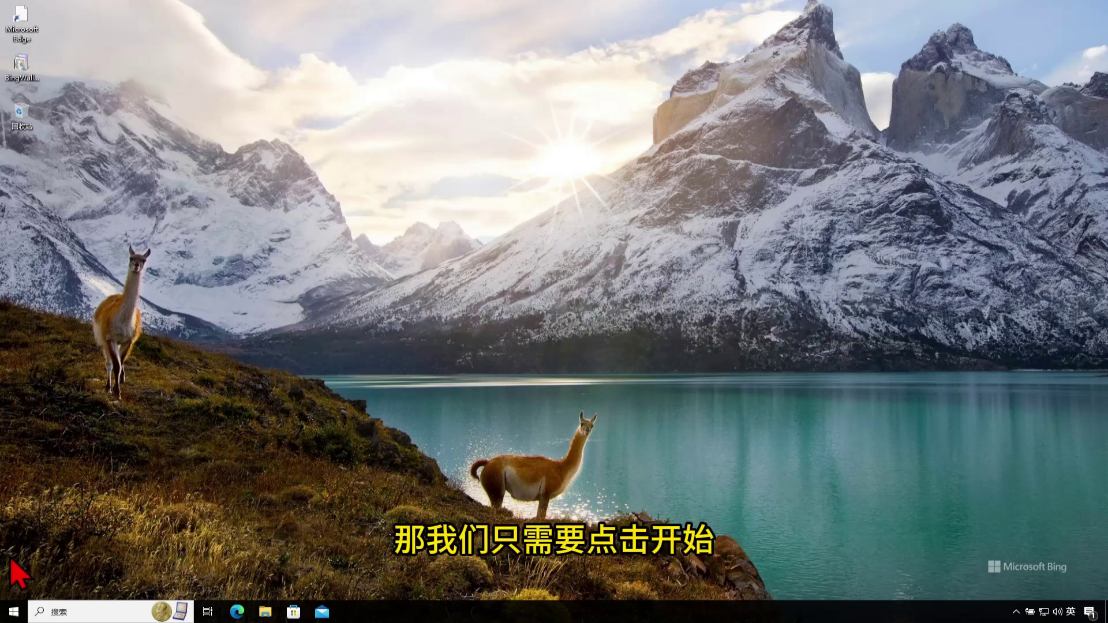
Open the network status page under 网络和 Internet in Windows Settings.
click(17, 616)
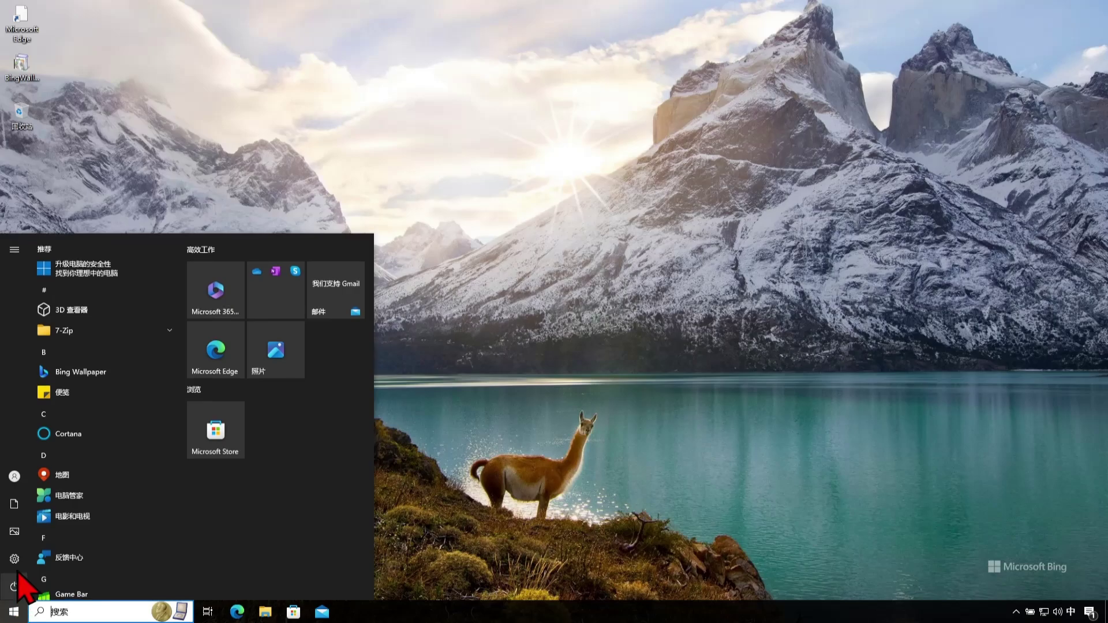
click(14, 559)
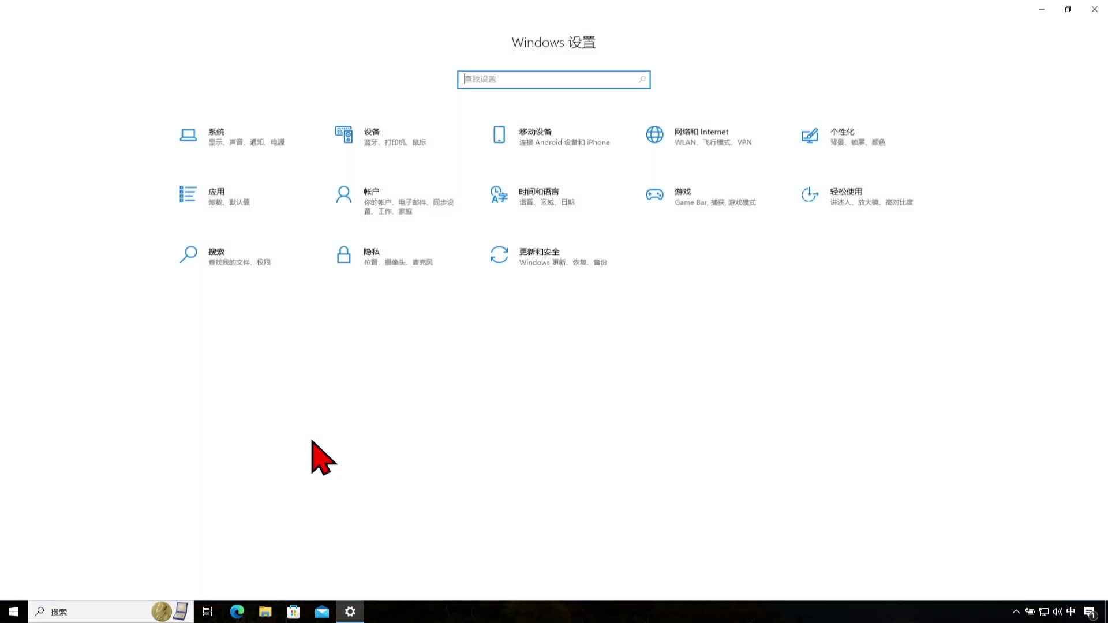
click(687, 140)
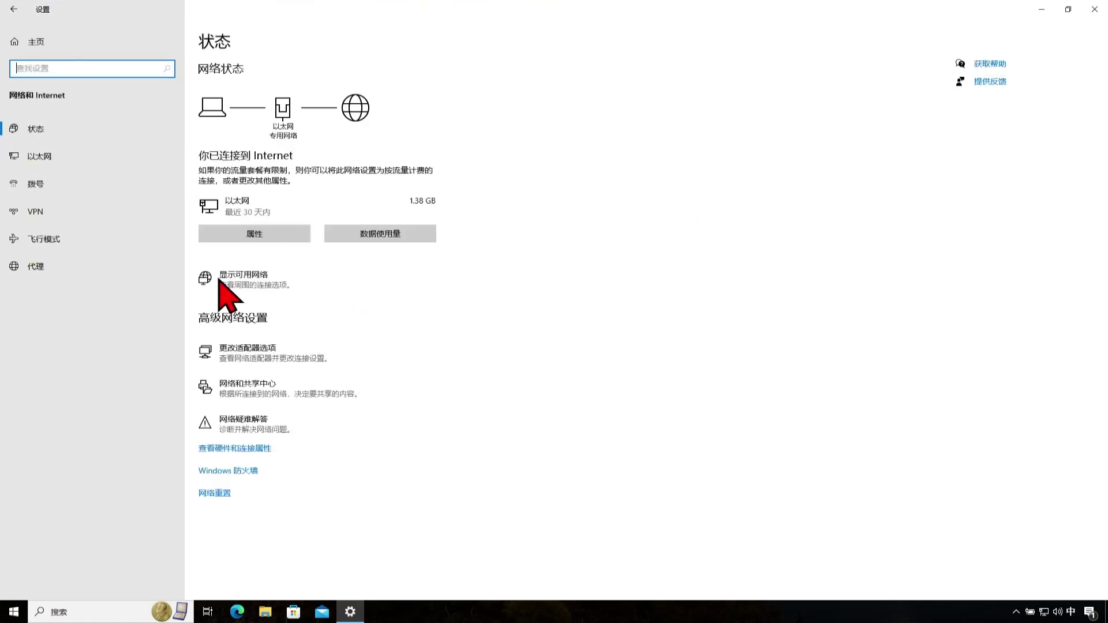
click(66, 129)
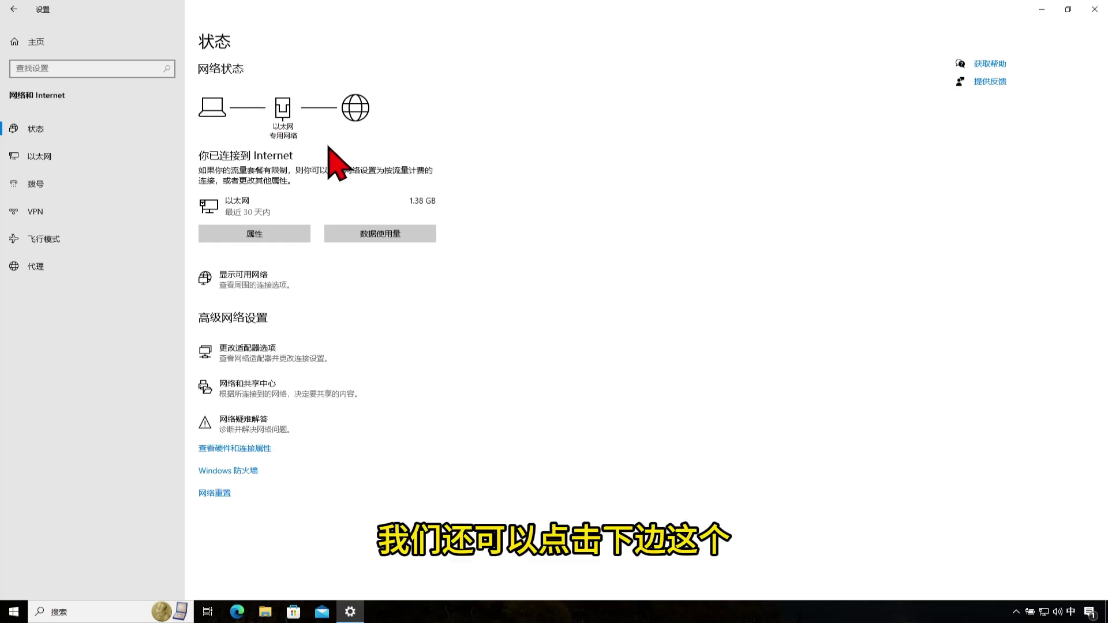
Review the advanced sharing settings of the private network profile through the Network and Sharing Center, and close it without changes.
click(240, 389)
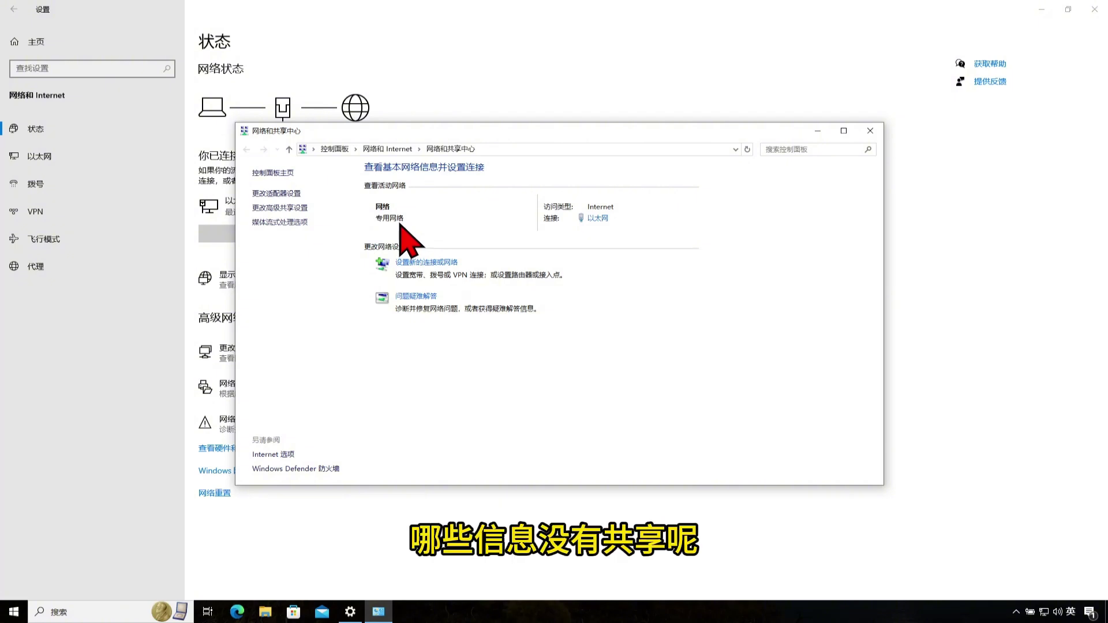
click(260, 210)
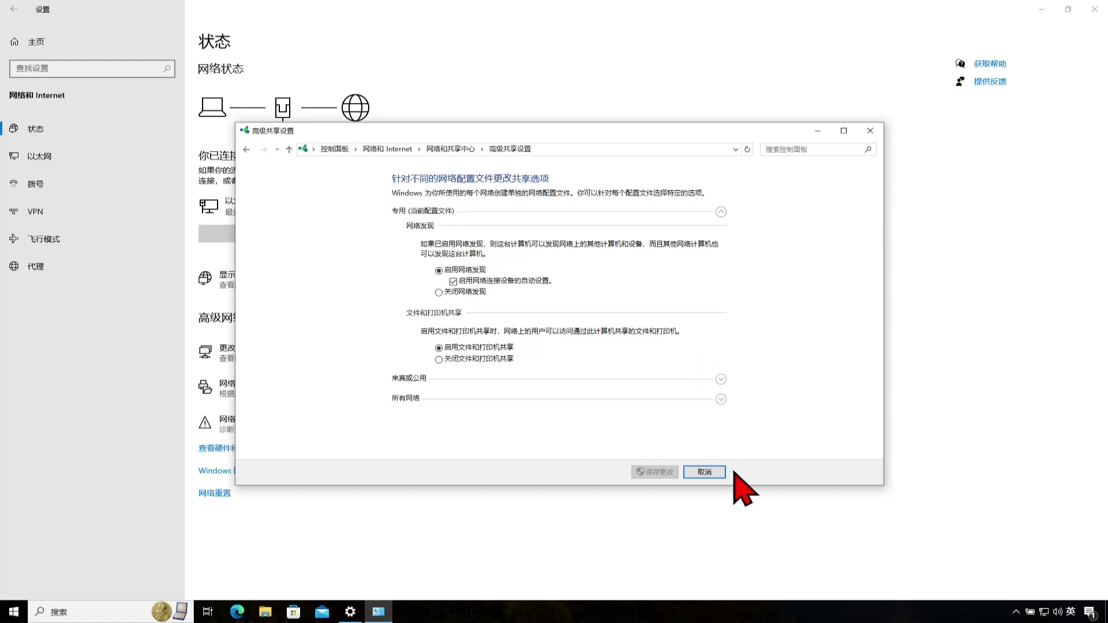
click(705, 472)
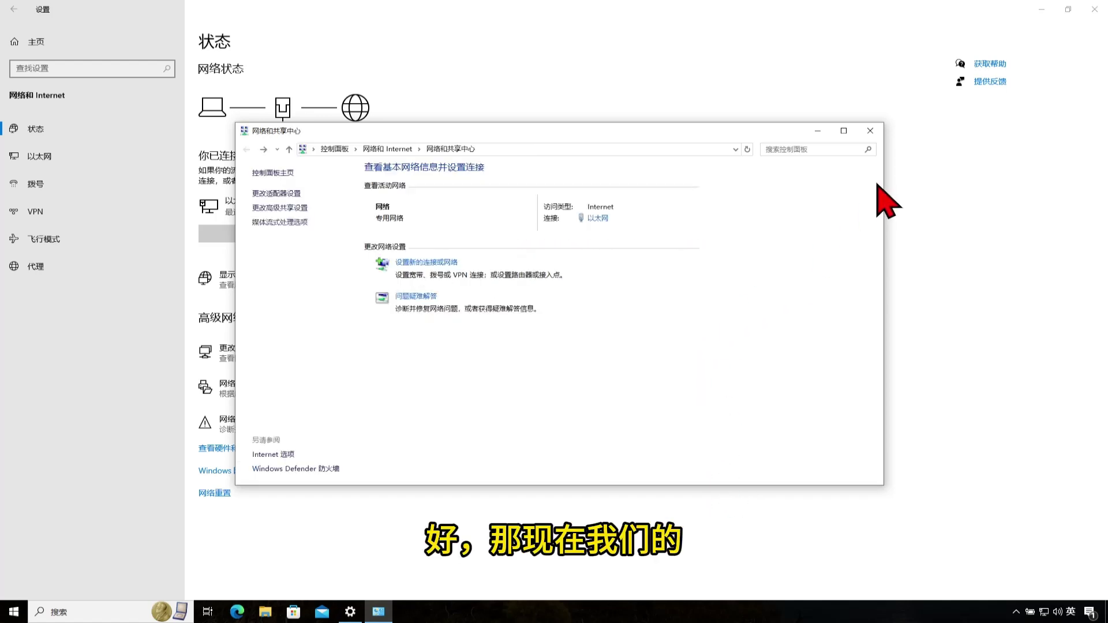
click(870, 130)
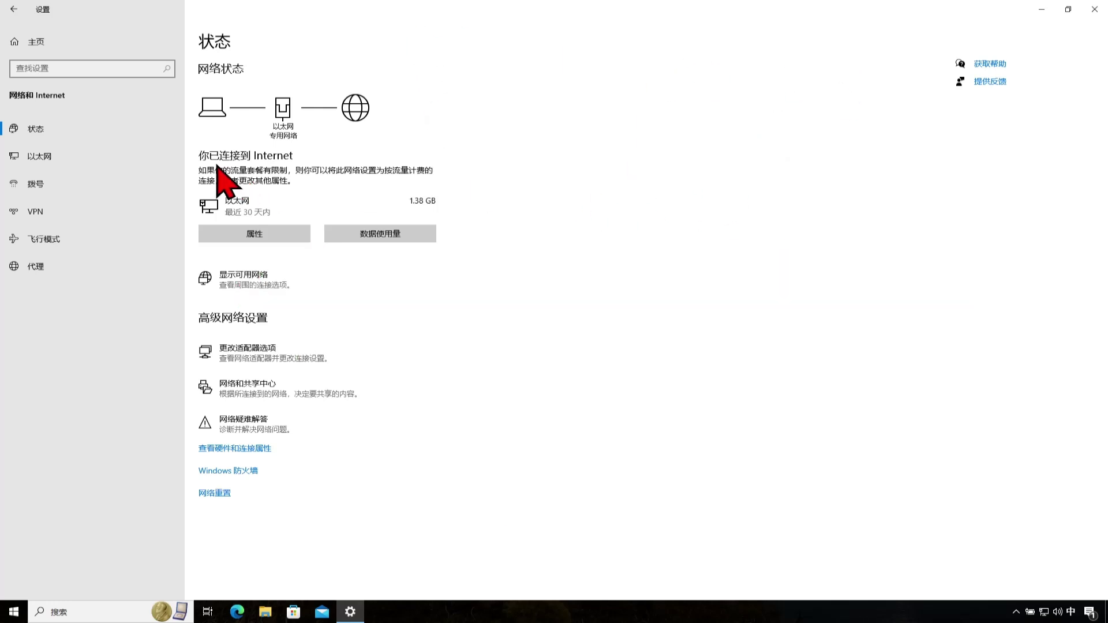
Set the network profile of the Ethernet connection 网络 to 公用 (Public) and return to the Ethernet page.
click(77, 155)
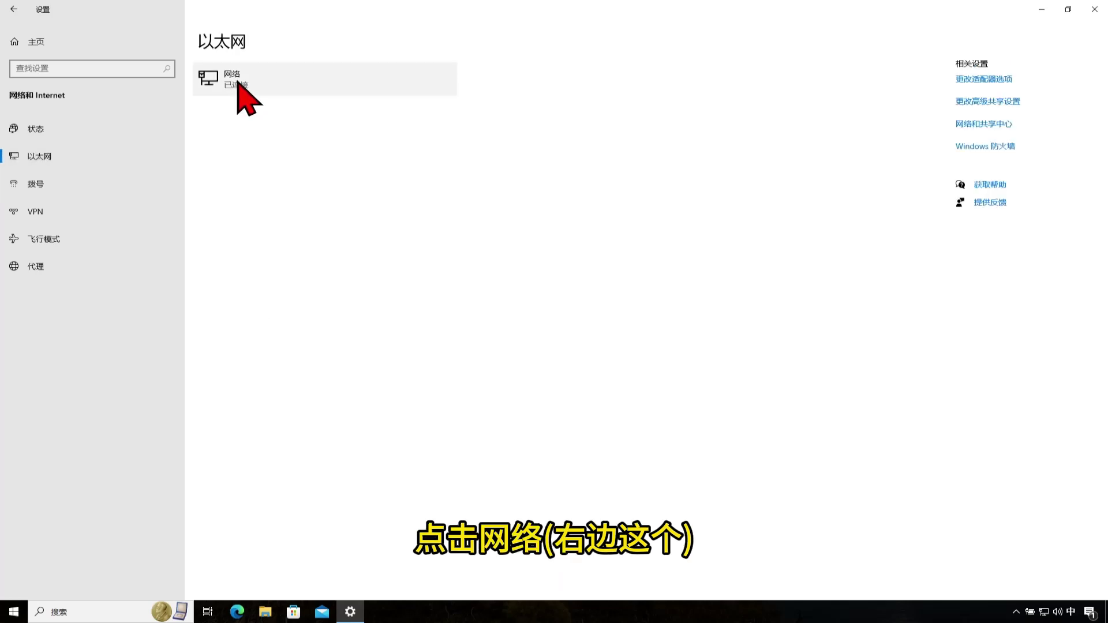
click(242, 87)
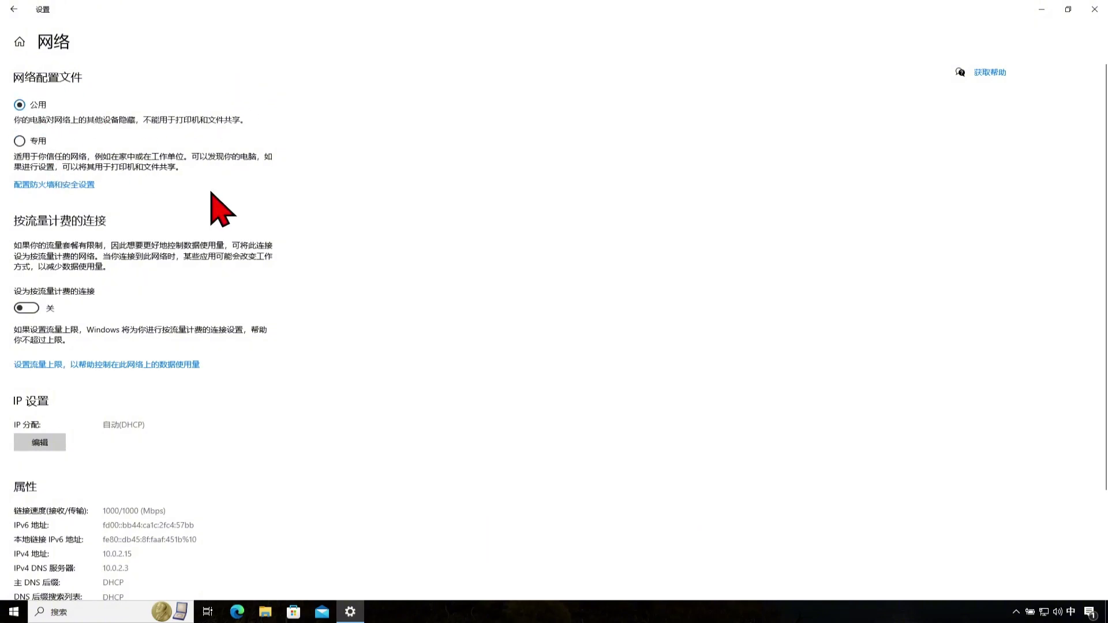
click(23, 14)
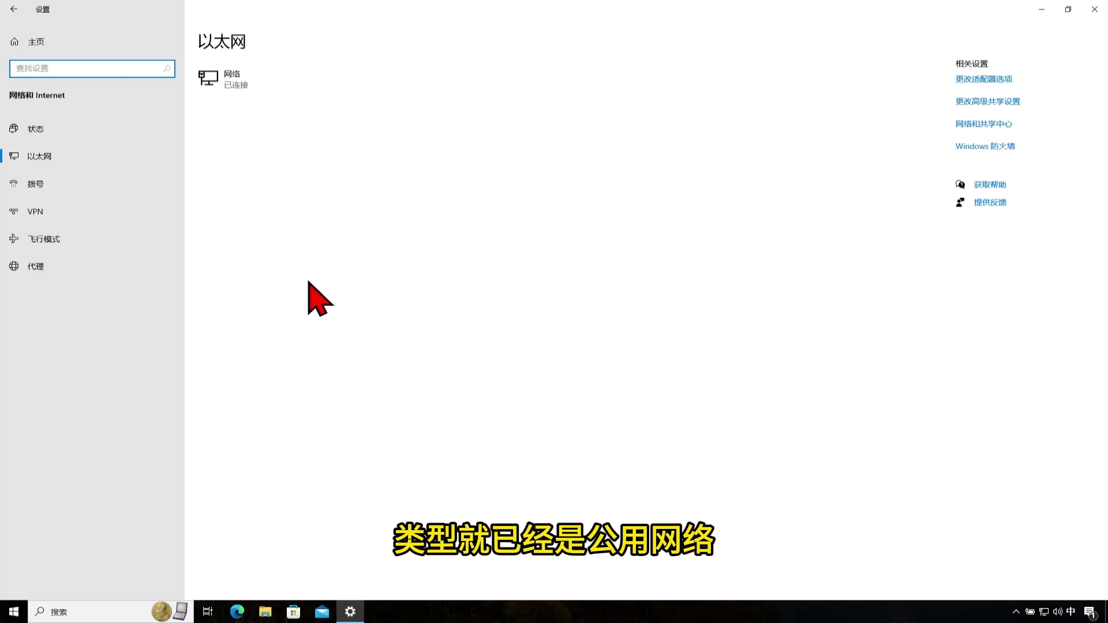
Check the network's location type on the status page and in the Network and Sharing Center, including its advanced sharing settings.
click(61, 132)
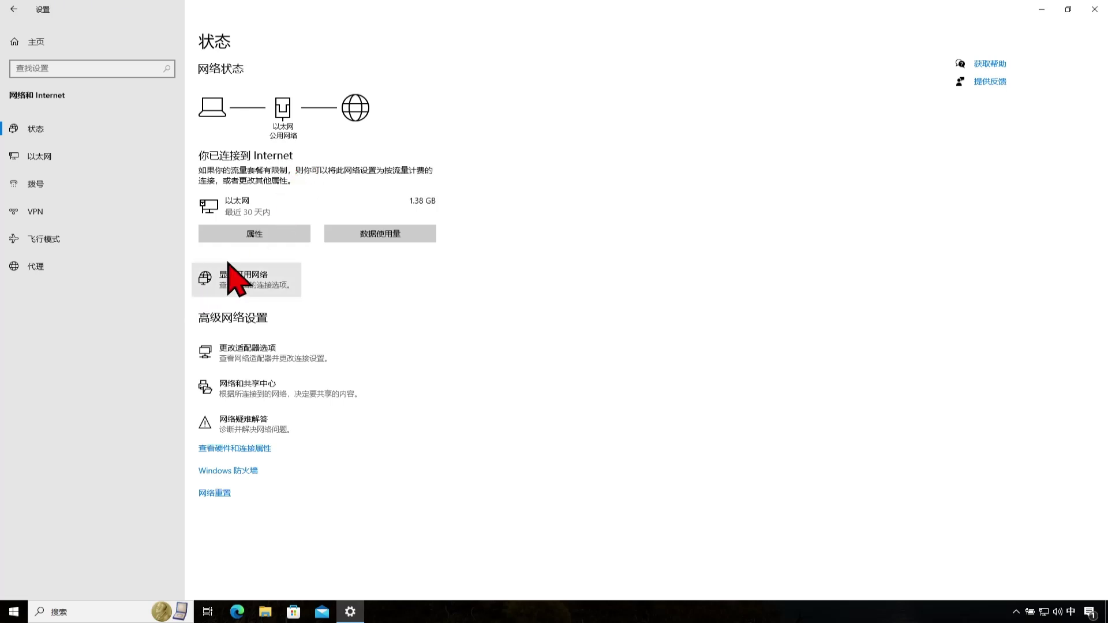
click(268, 391)
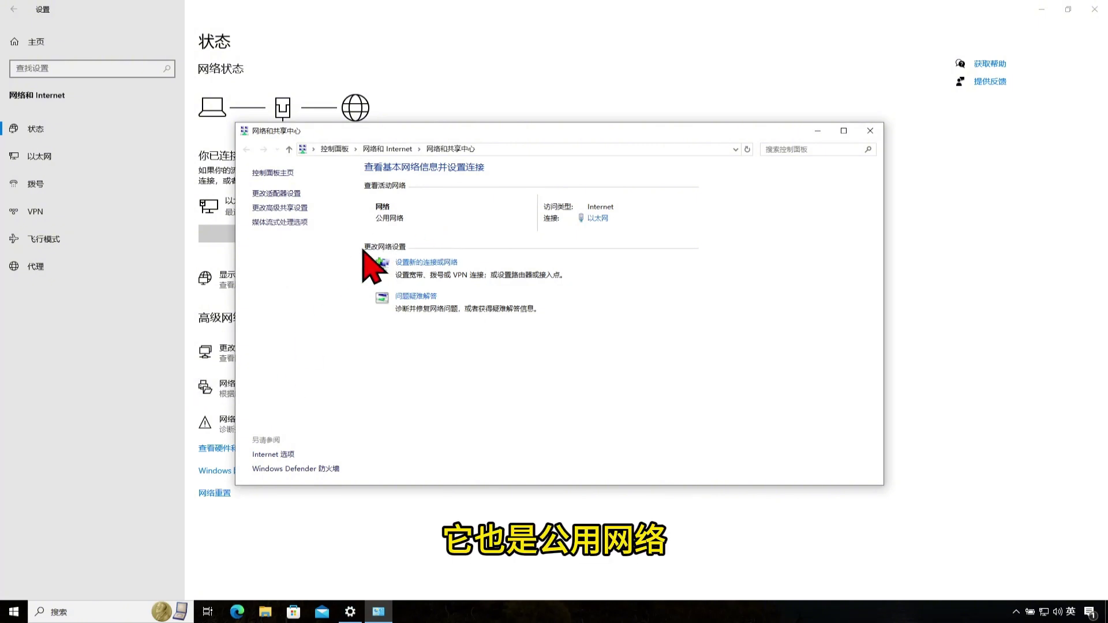
click(276, 209)
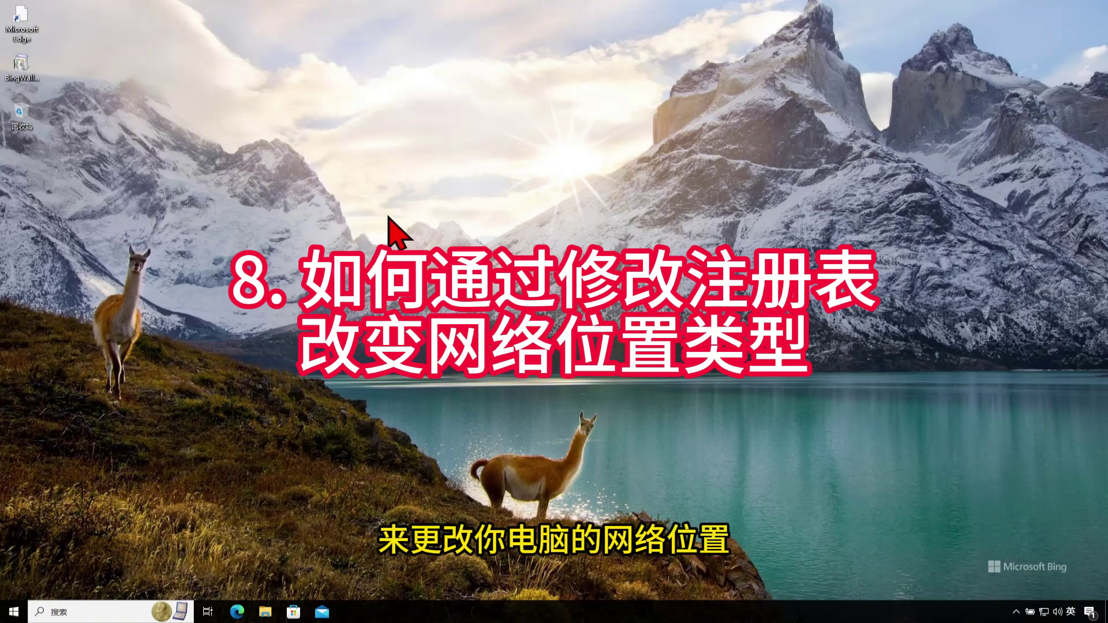
Find regedit with the Windows search, run the Registry Editor as administrator, and maximize its window.
click(85, 611)
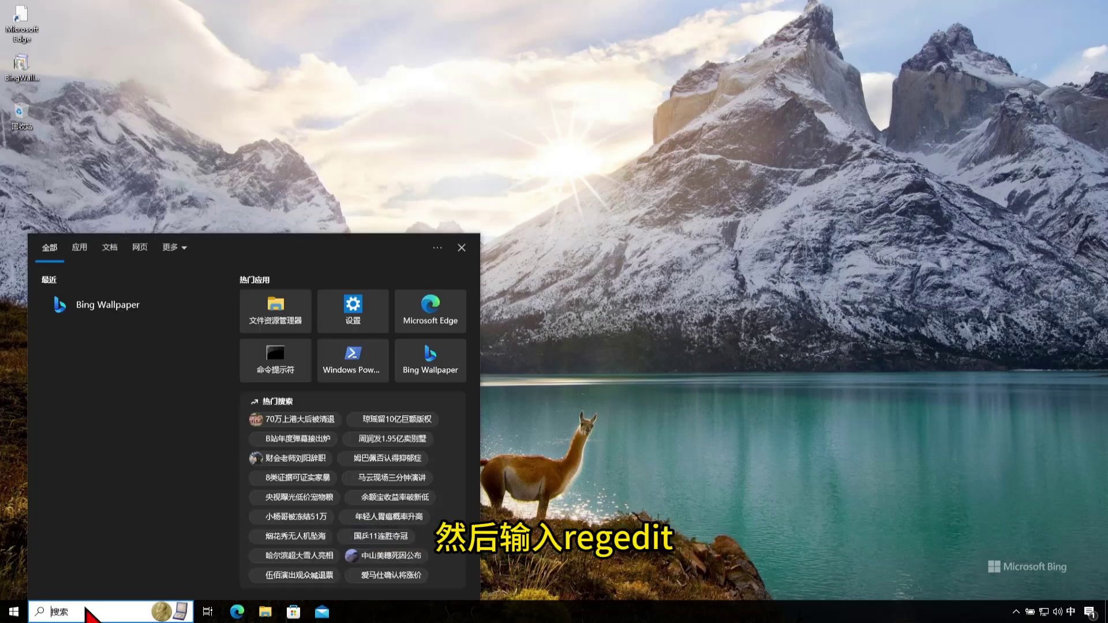
text(regedit)
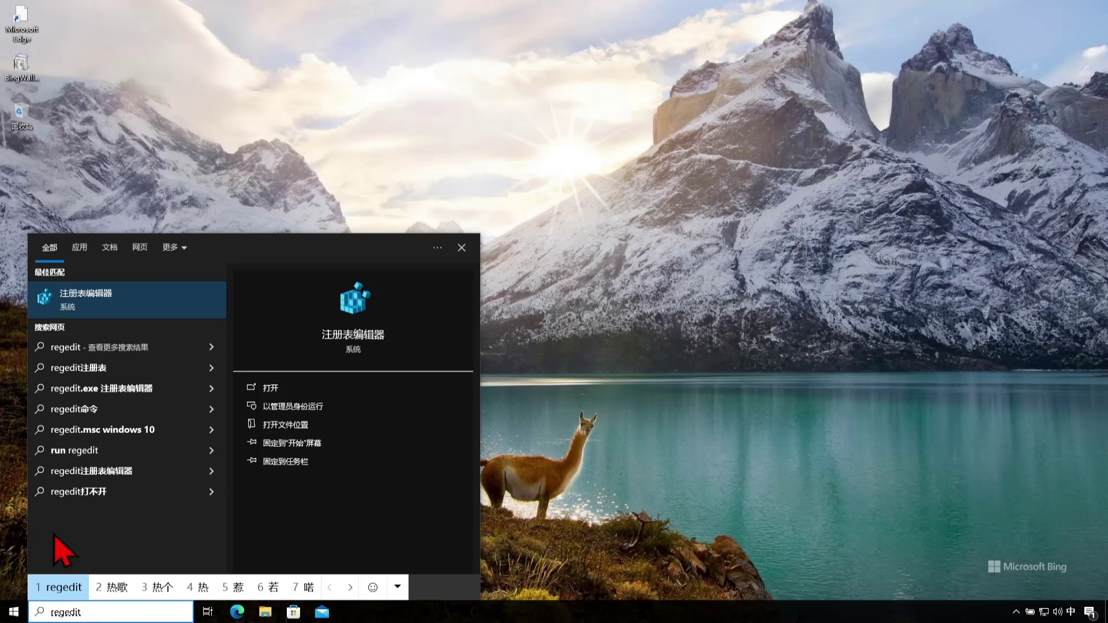
right_click(141, 310)
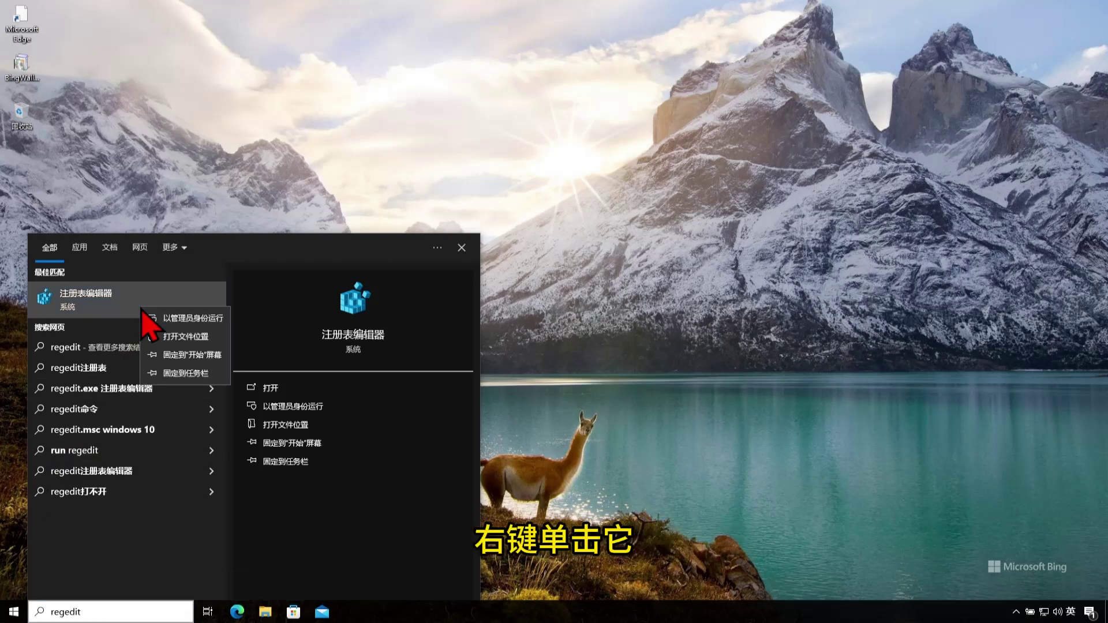
click(179, 319)
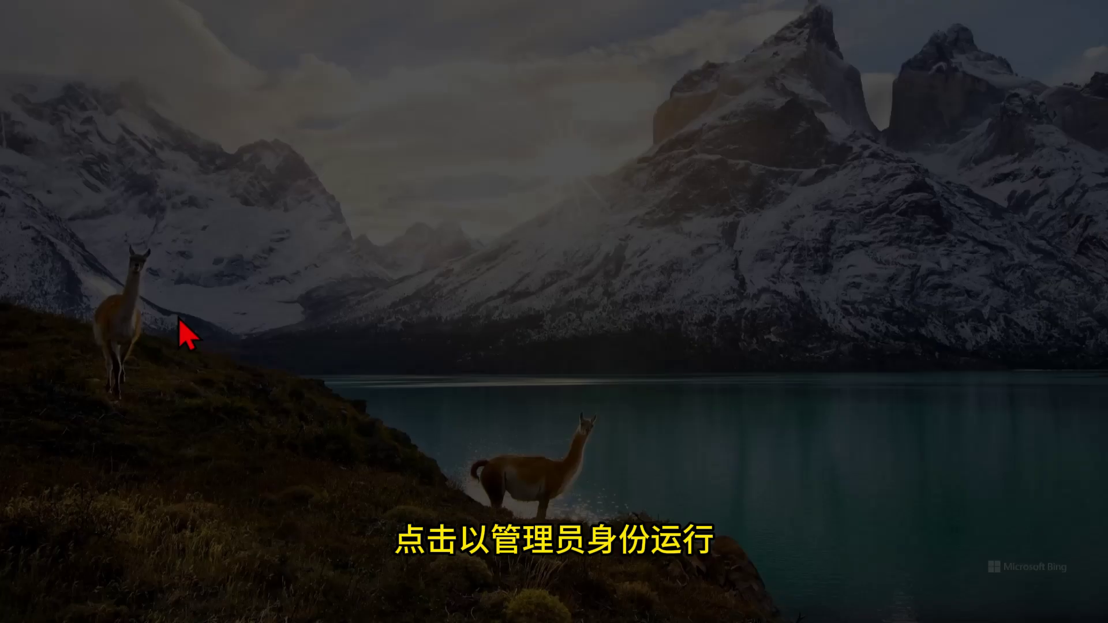
click(501, 373)
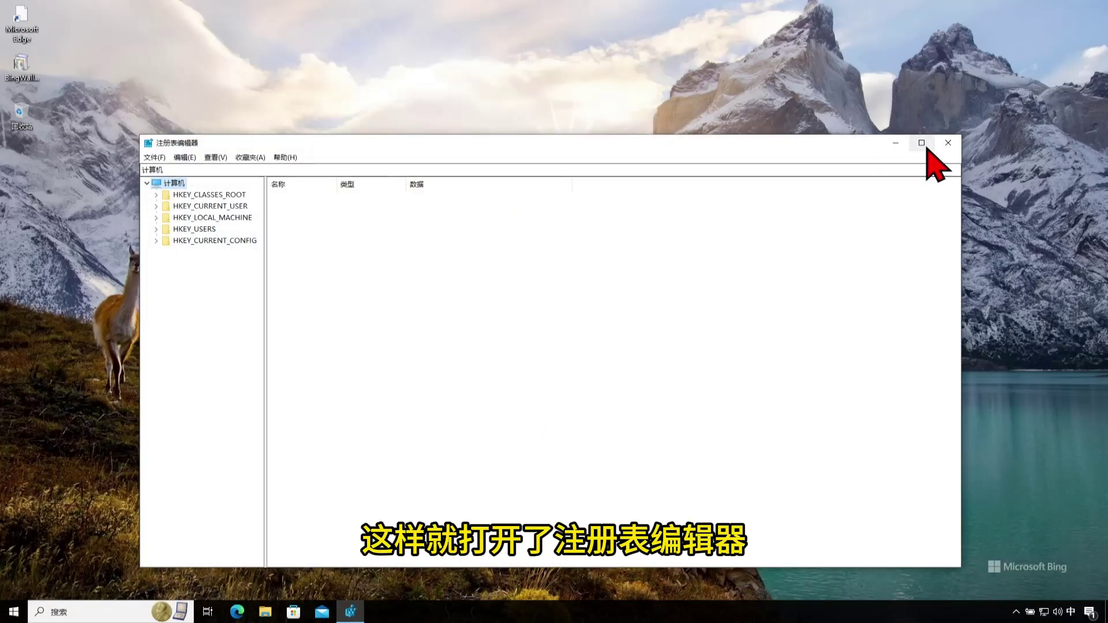
click(926, 148)
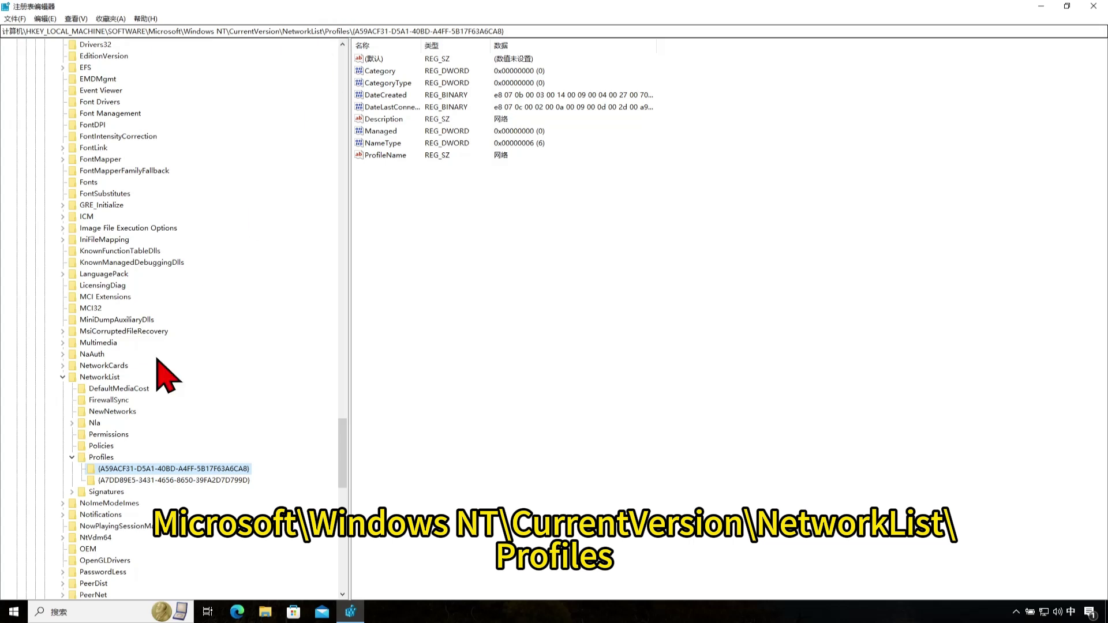
Compare the ProfileName values of the two profile keys under HKEY_LOCAL_MACHINE\SOFTWARE\Microsoft\Windows NT\CurrentVersion\NetworkList\Profiles.
click(96, 458)
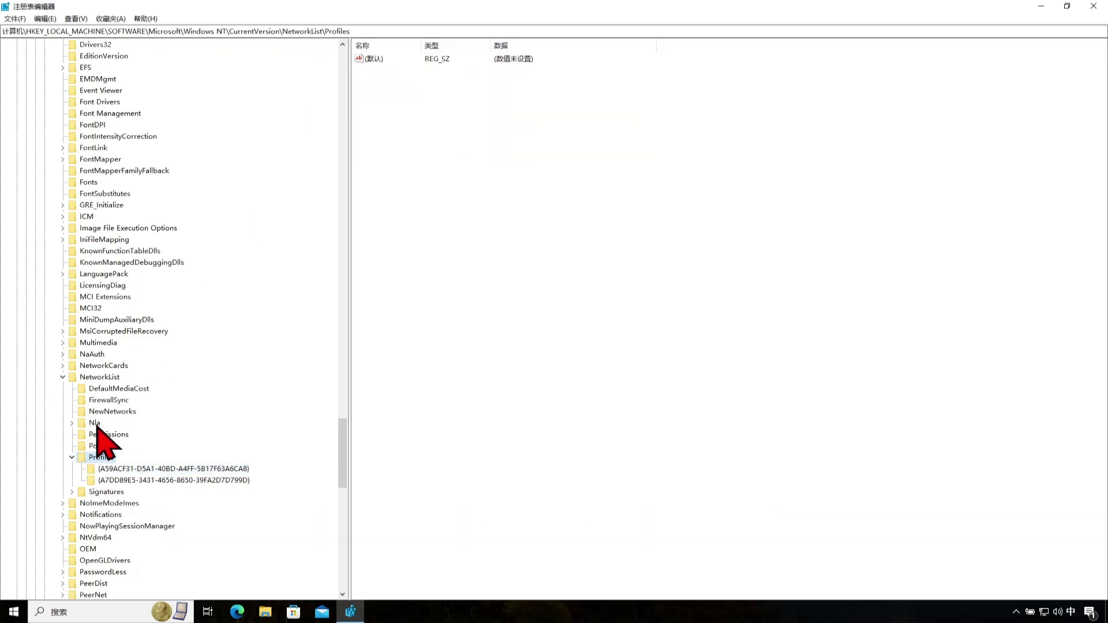
click(116, 470)
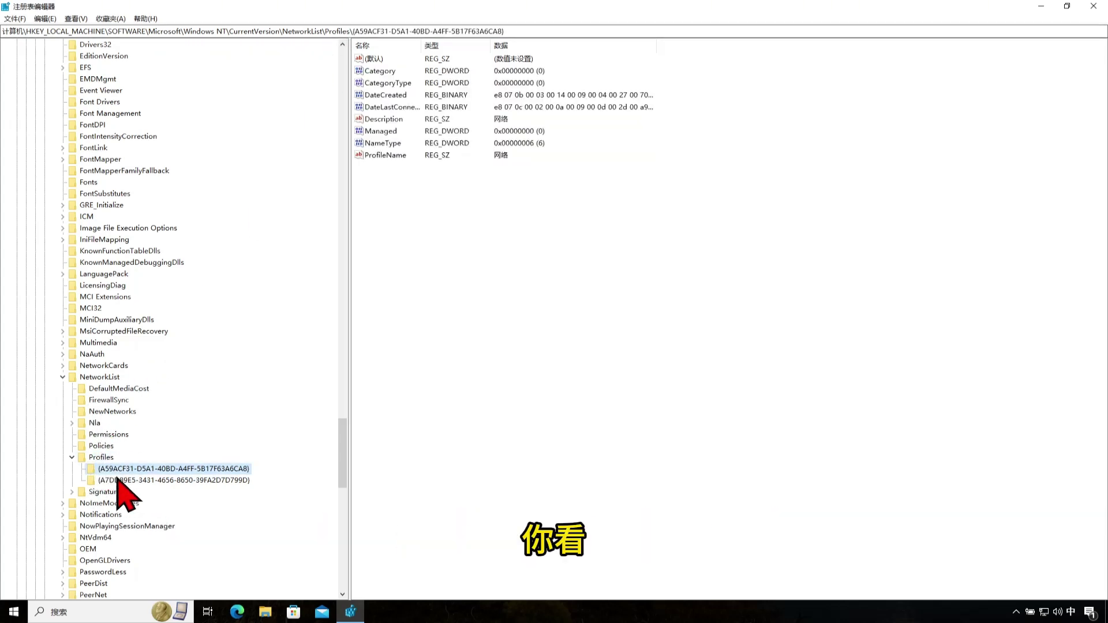
click(120, 481)
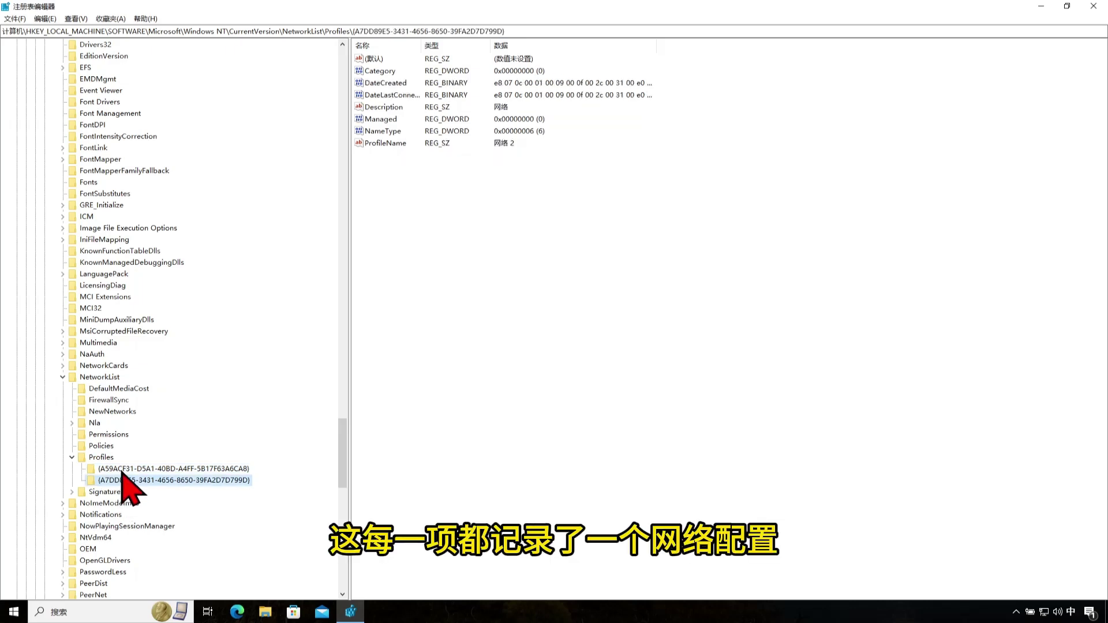
click(122, 473)
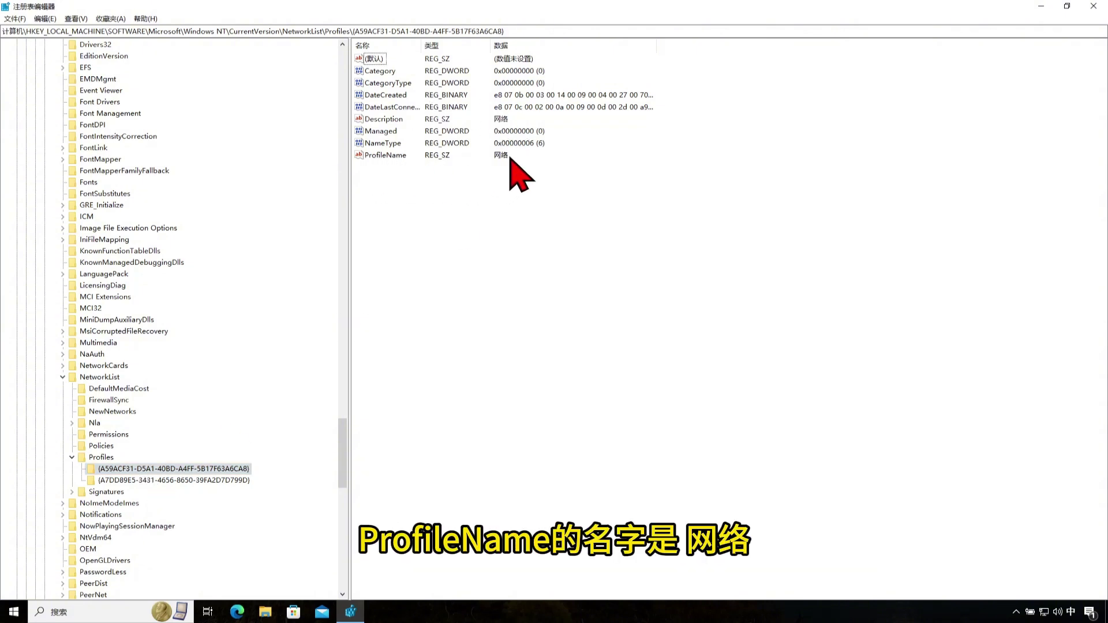
click(173, 481)
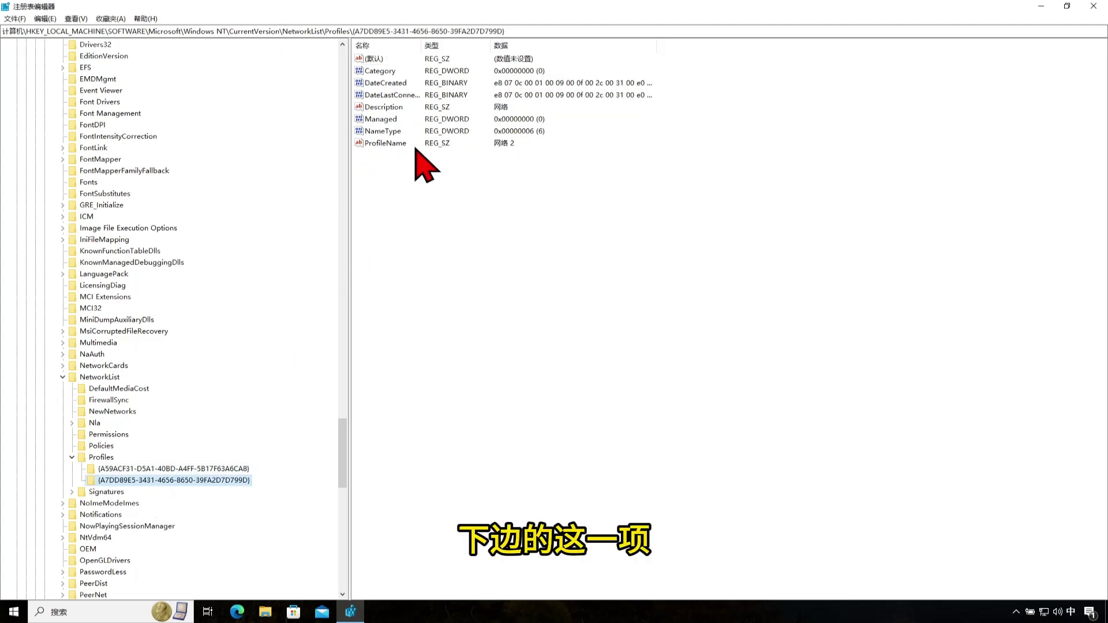
click(195, 469)
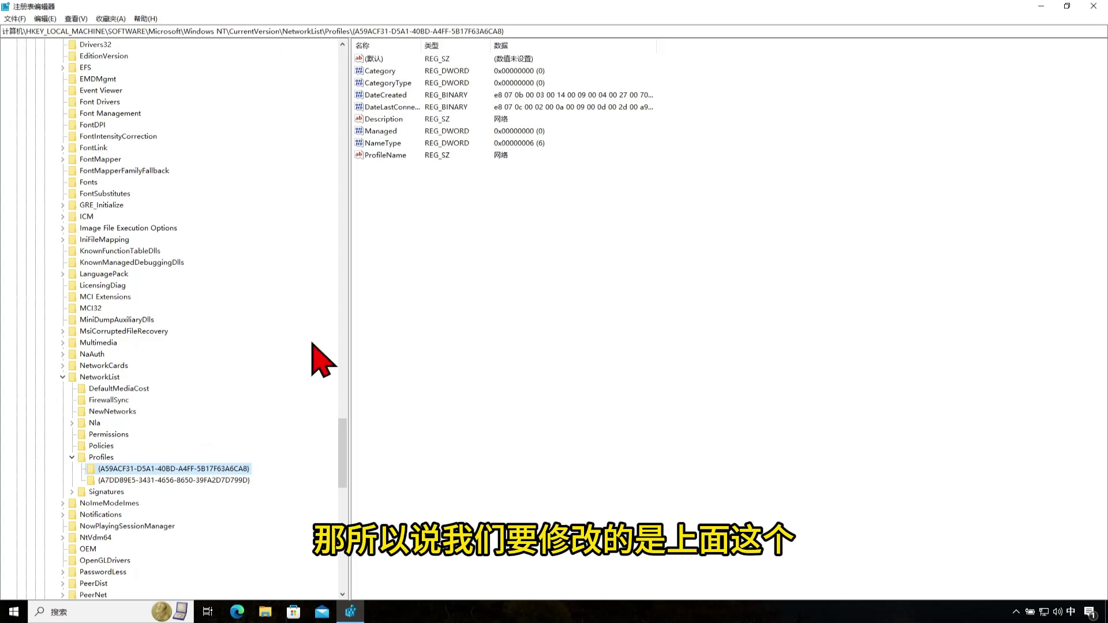
Check the name of the connected Ethernet network in Windows Settings and return to the Registry Editor.
click(1044, 612)
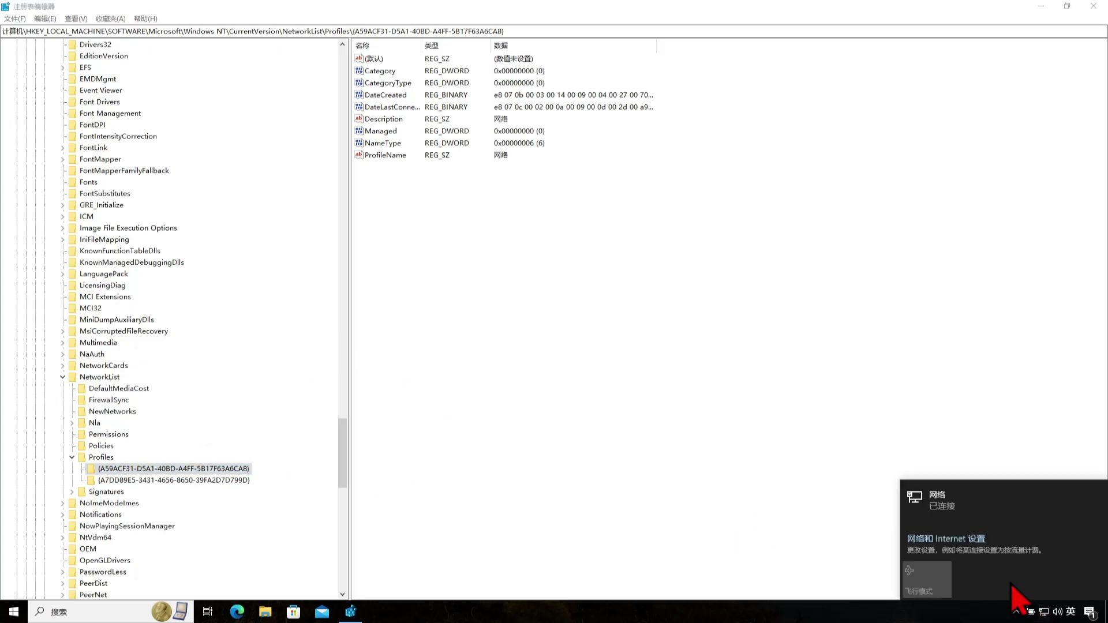
click(959, 539)
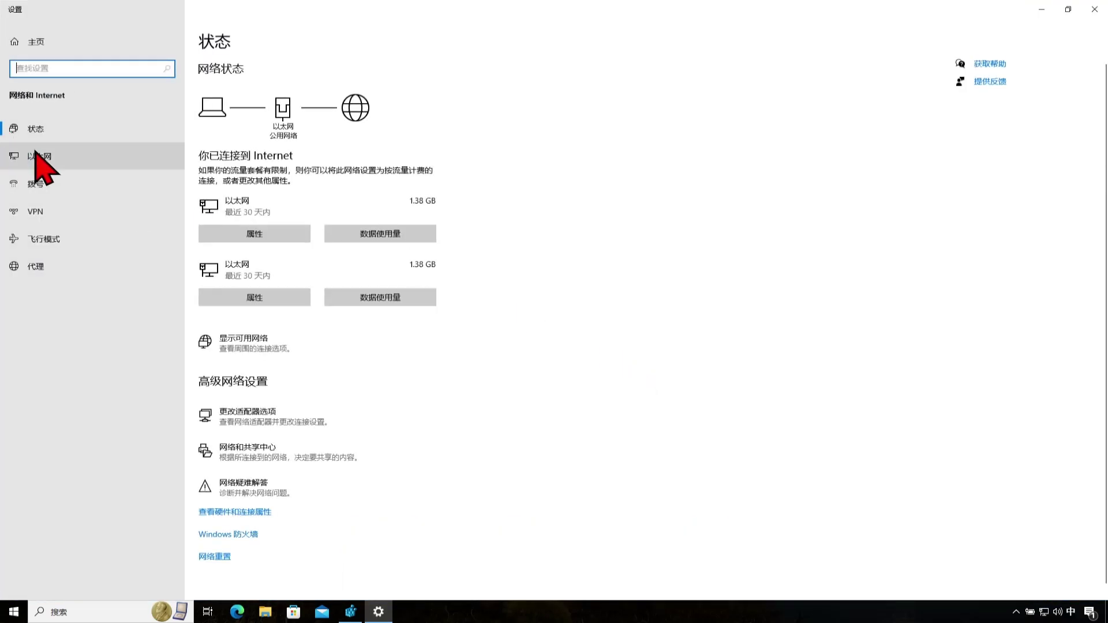
click(37, 155)
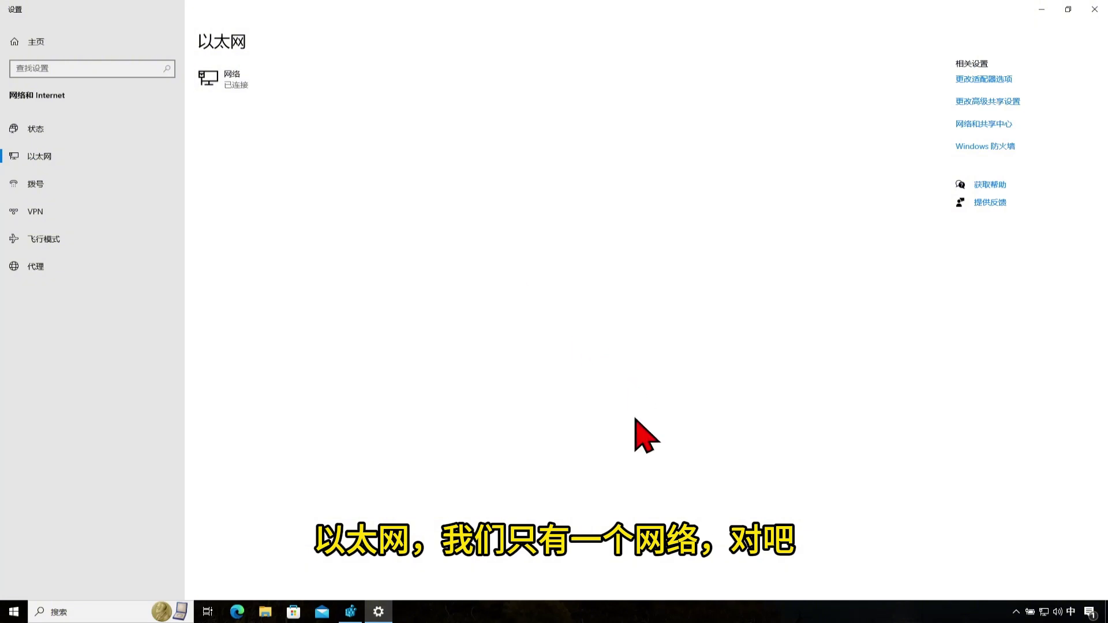
click(350, 612)
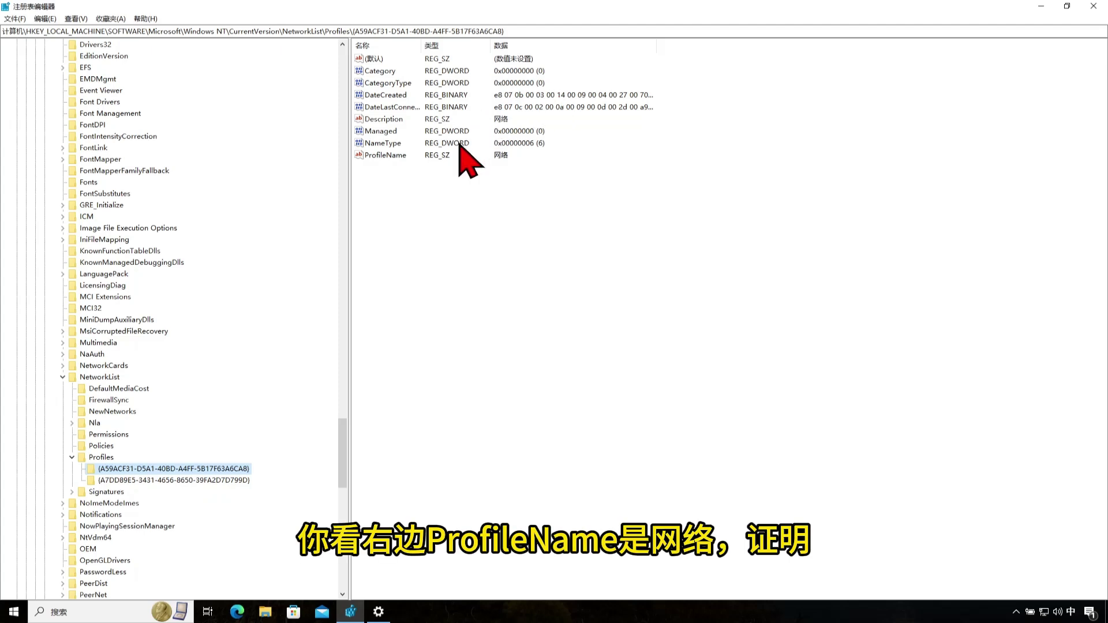
Set the Category DWORD of the profile whose ProfileName is 网络 to 1.
click(399, 156)
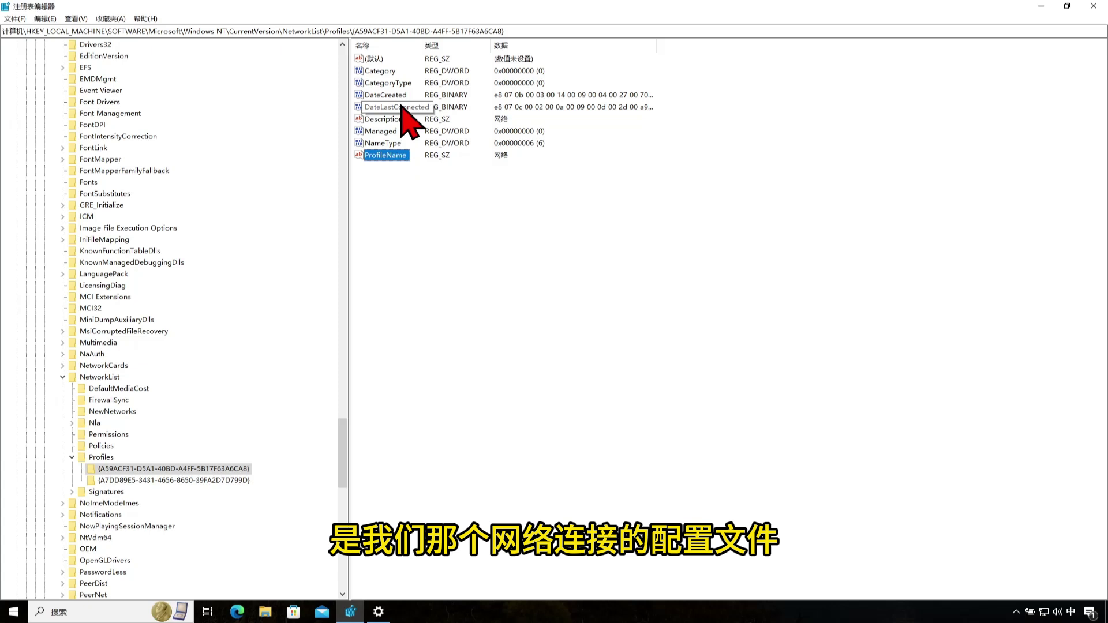
click(385, 71)
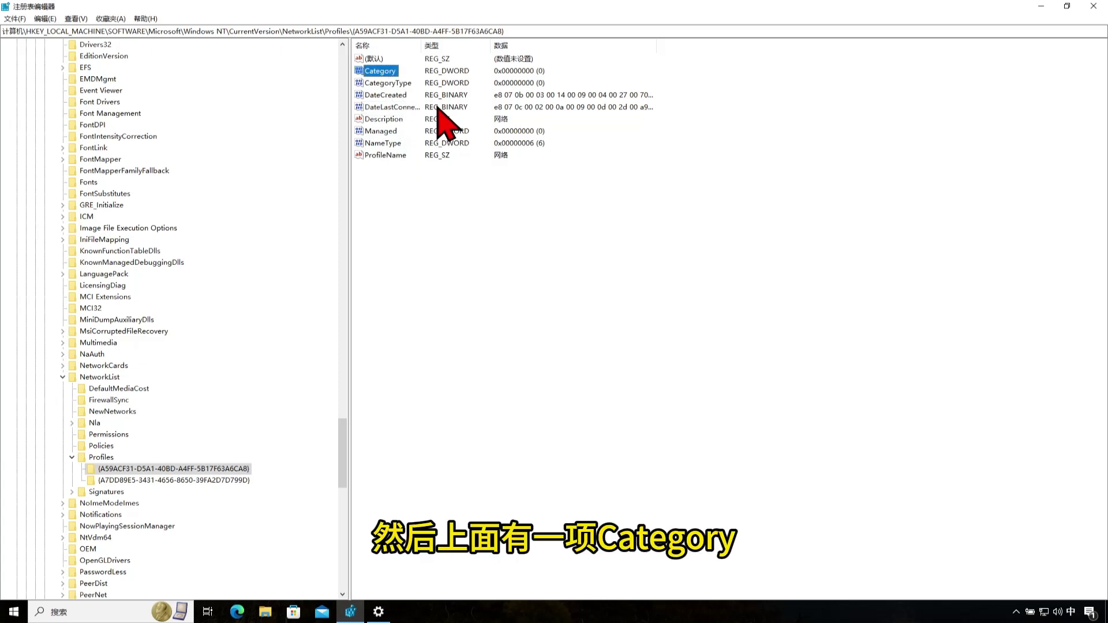
double_click(386, 71)
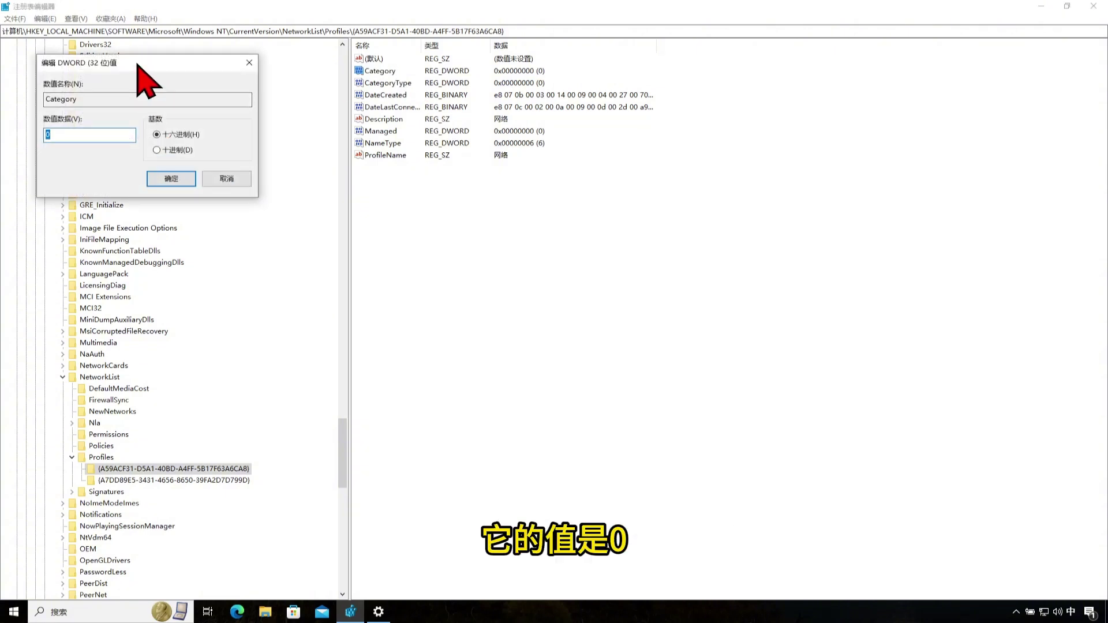
drag(136, 65, 415, 181)
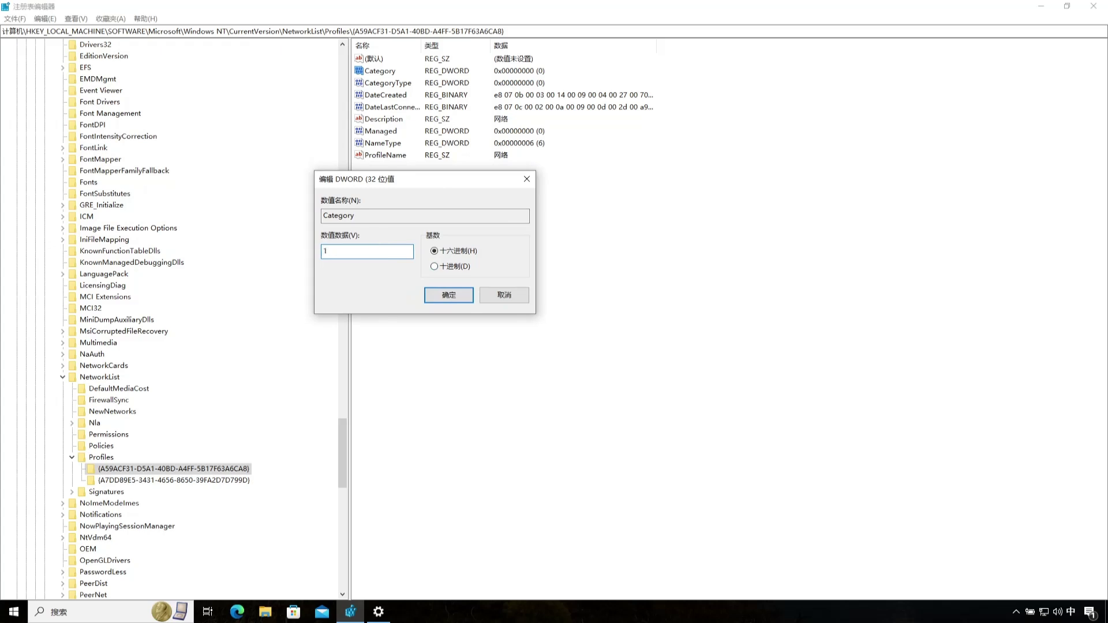
click(452, 301)
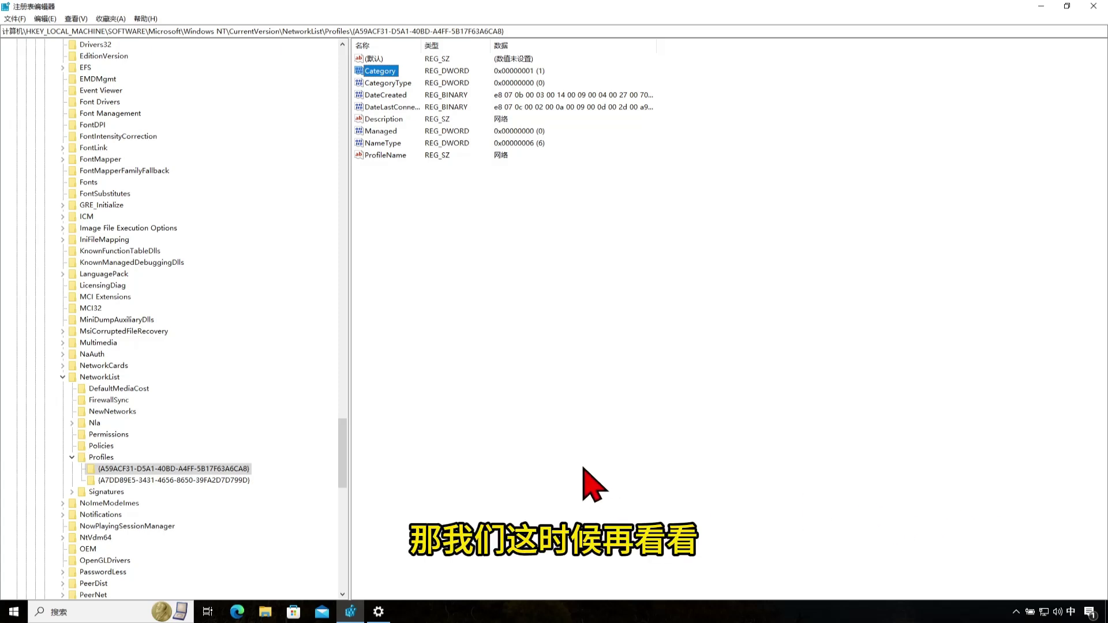
Check the Ethernet network's location type on the Windows Settings network status page and open the Network and Sharing Center.
click(380, 614)
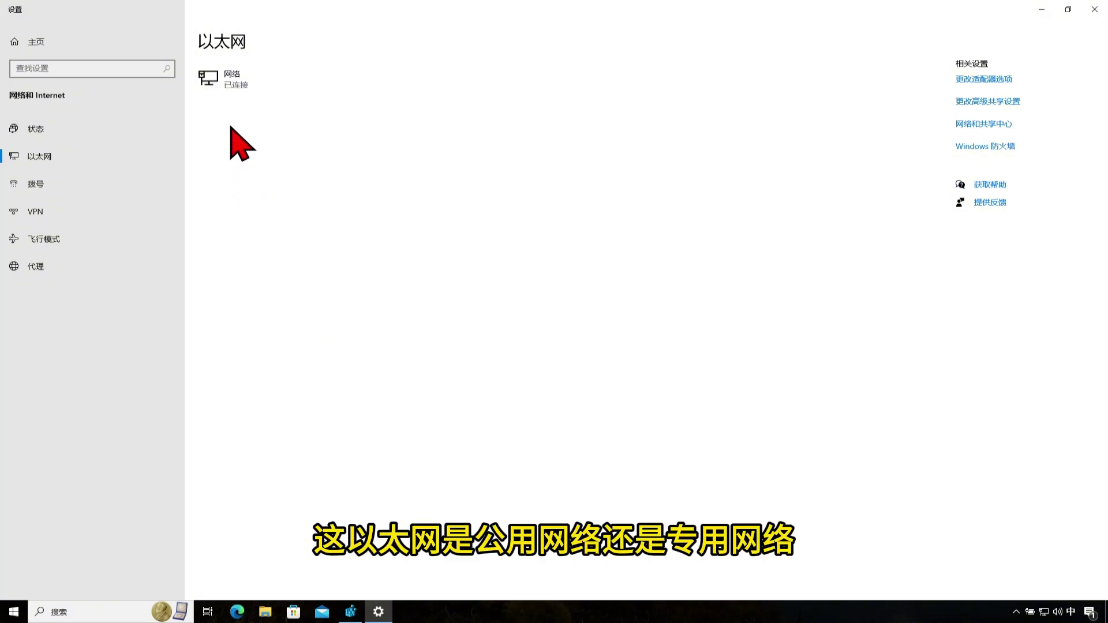
click(75, 129)
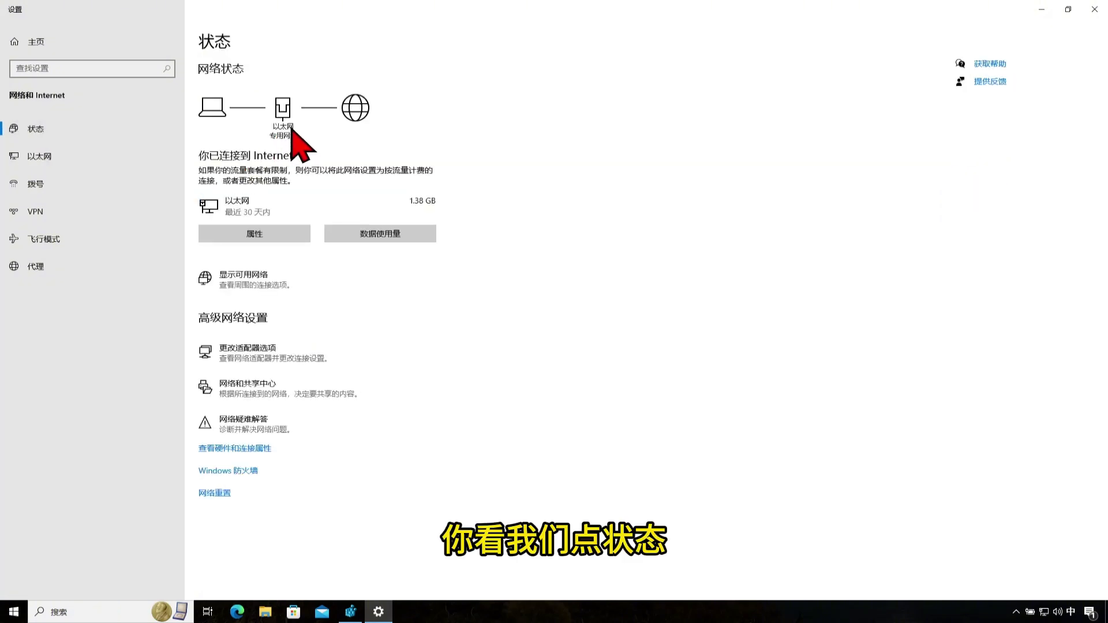
click(251, 387)
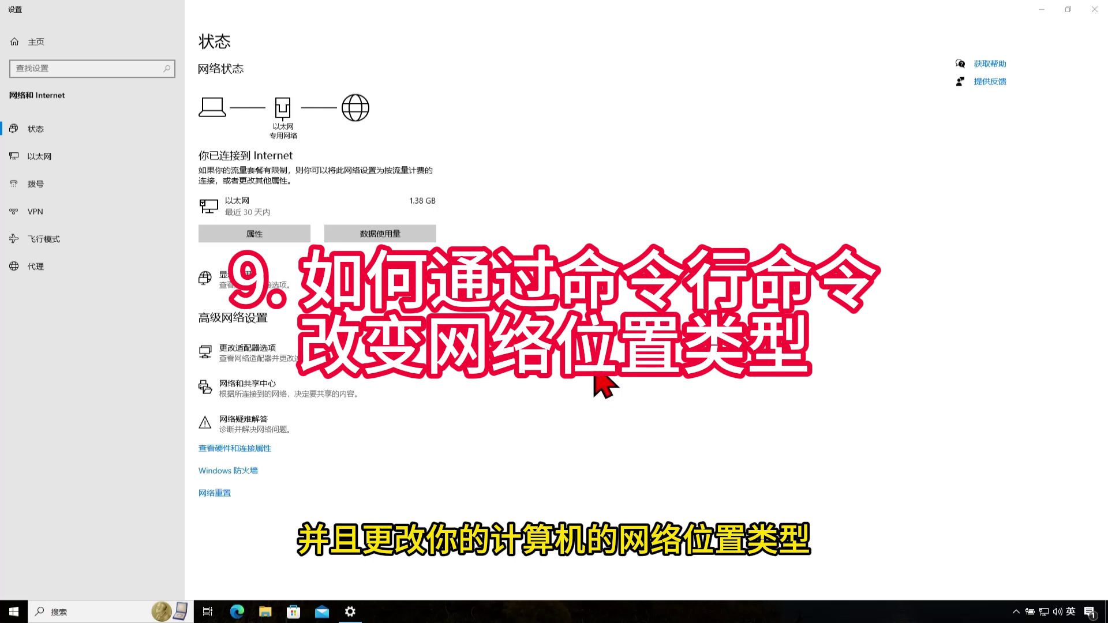
Find PowerShell with the Windows search, run Windows PowerShell as administrator, and maximize its window.
click(96, 611)
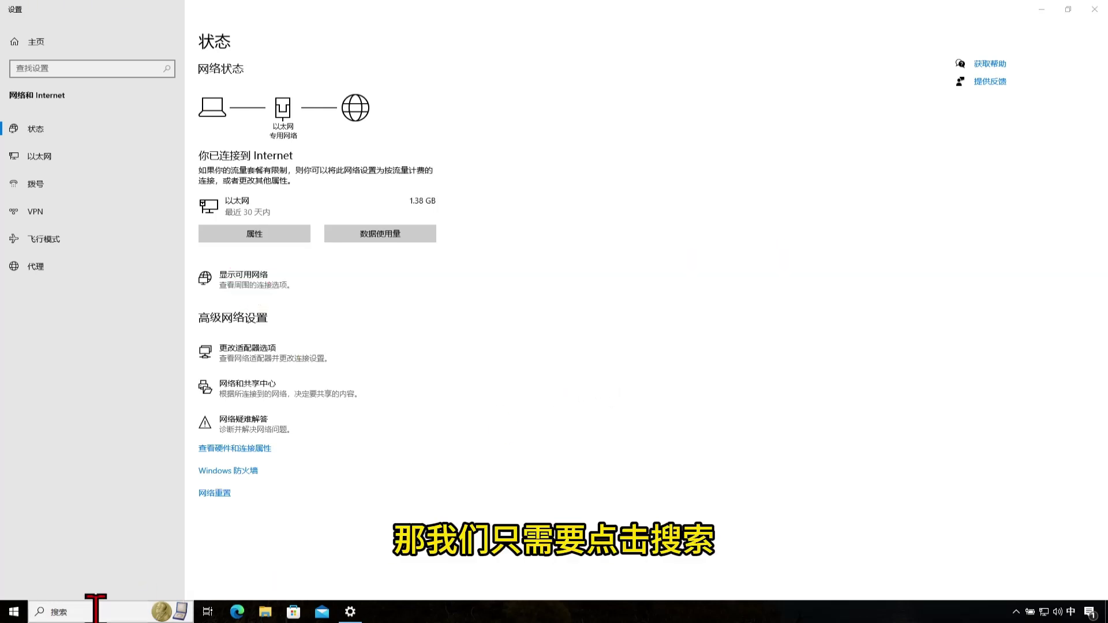
text(power)
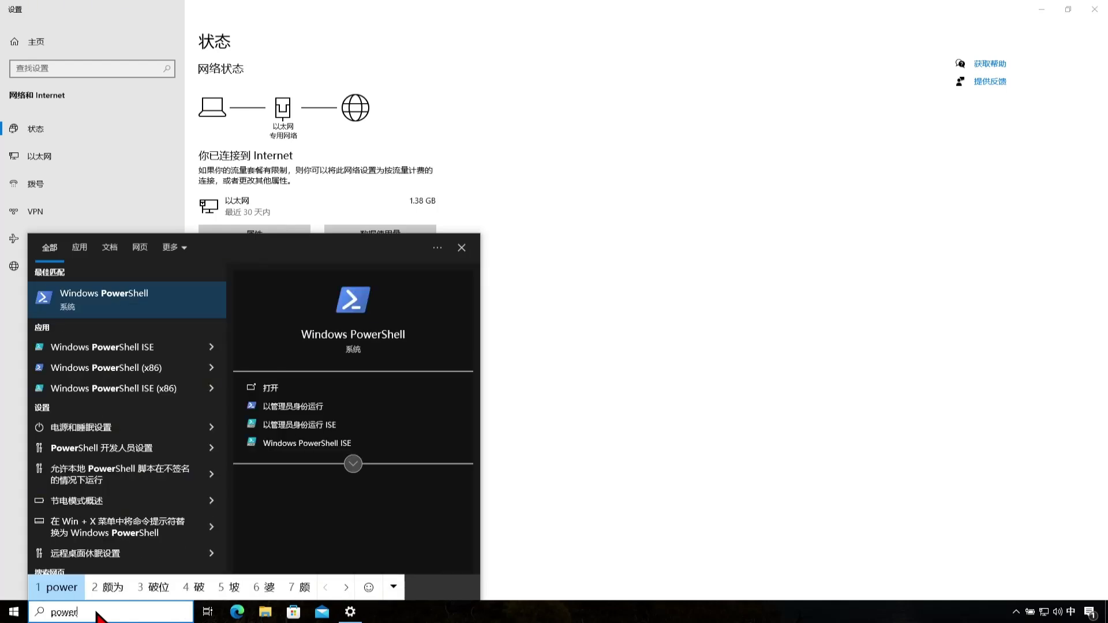
right_click(140, 283)
click(179, 305)
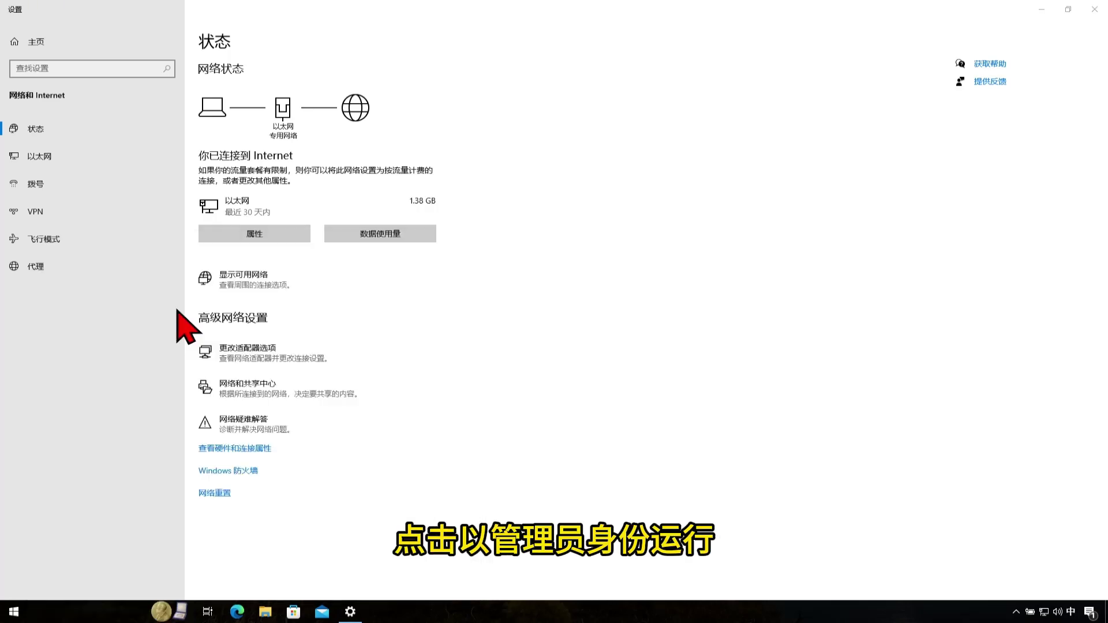
click(518, 372)
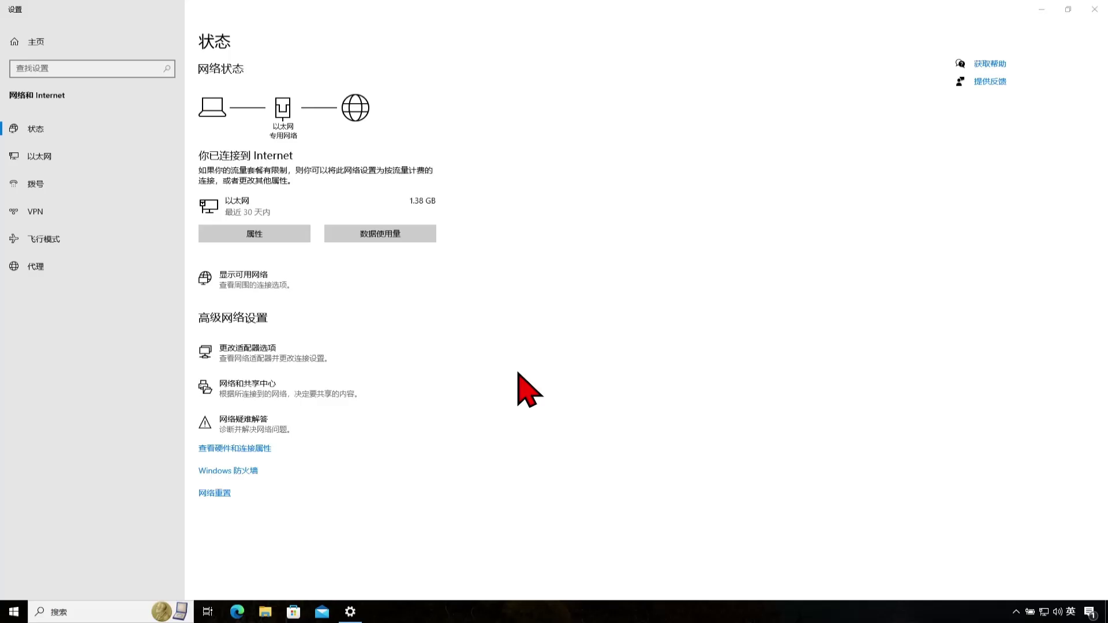
click(550, 95)
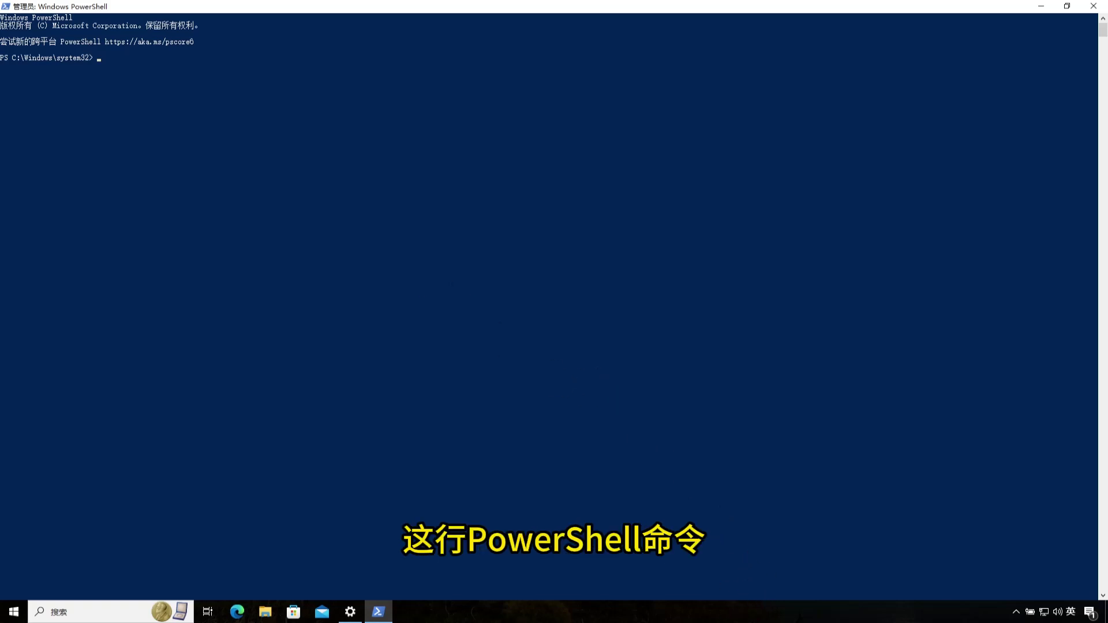
Run Get-NetConnectionProfile and compare its NetworkCategory with the network type on the Windows Settings status page.
right_click(228, 59)
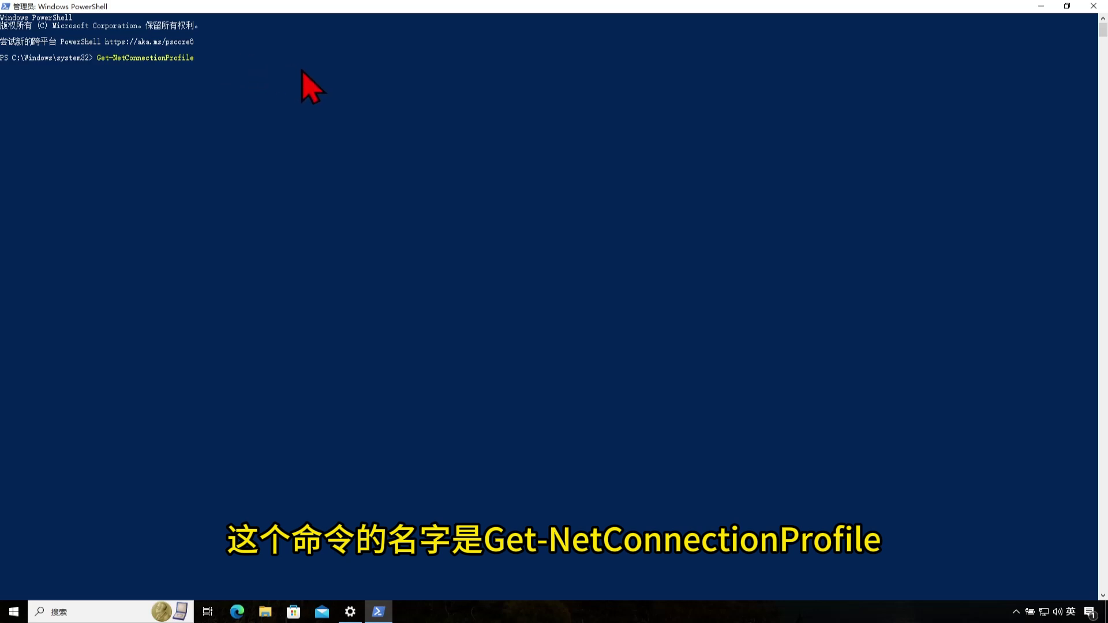
key(Return)
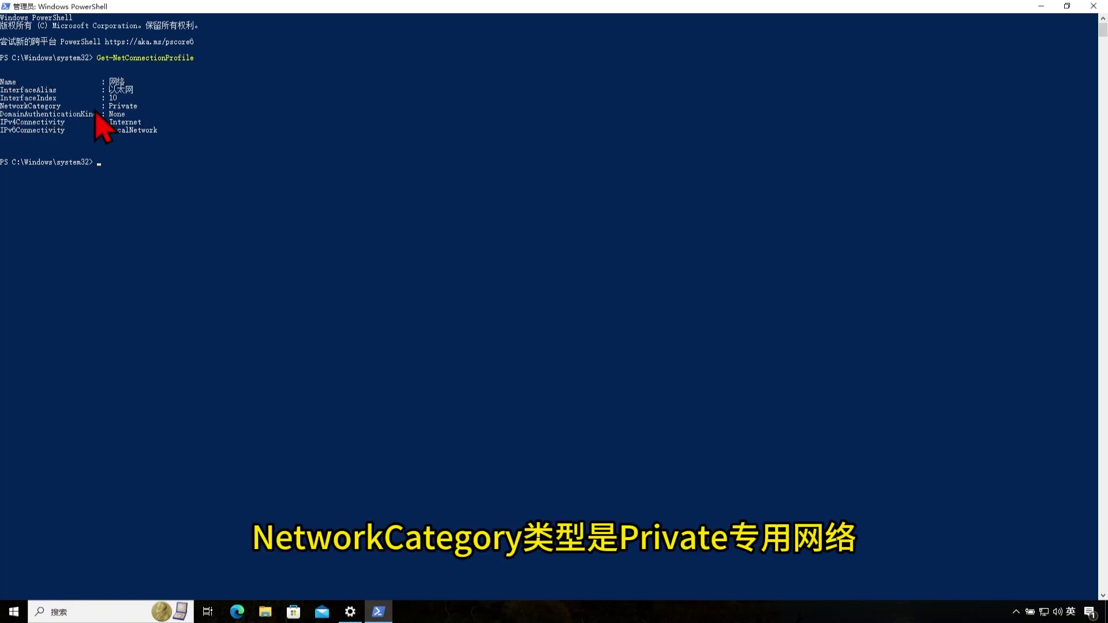
click(350, 614)
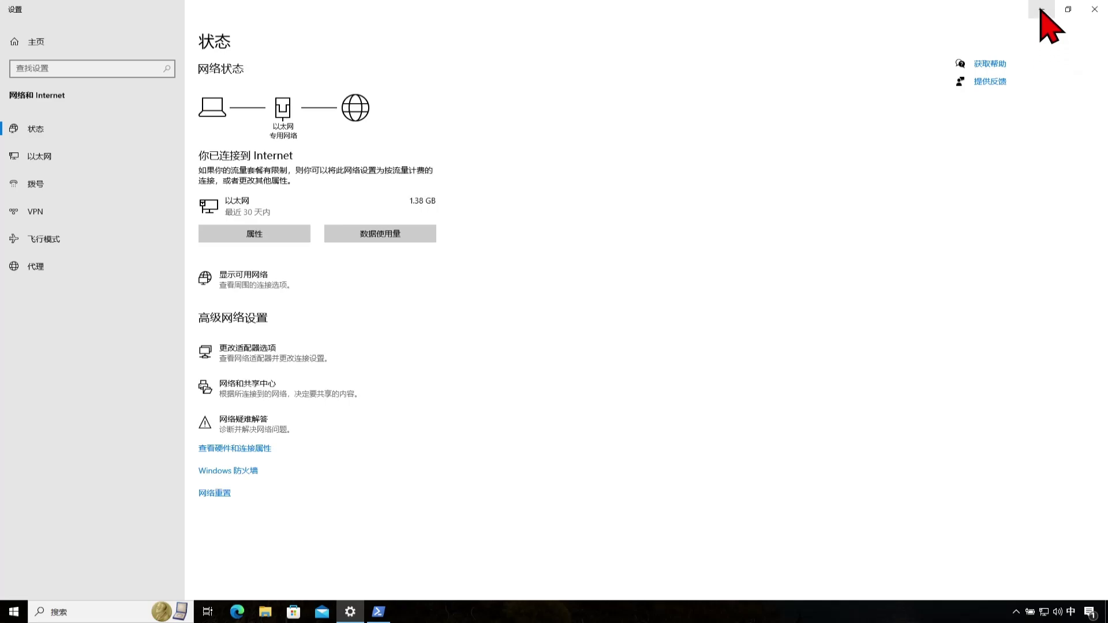
click(1041, 10)
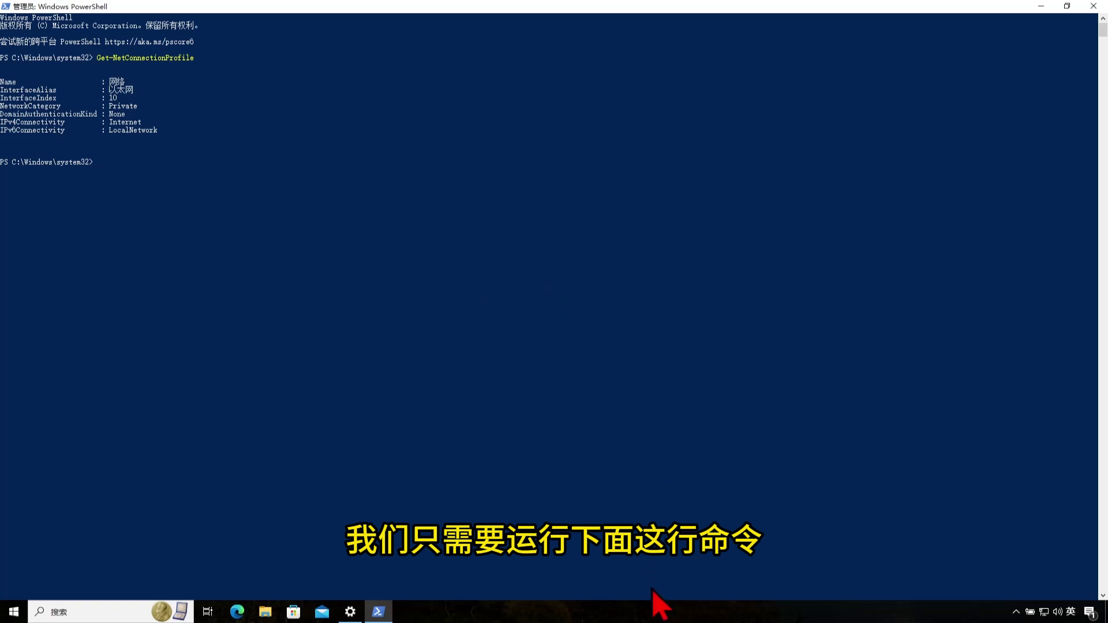
Run Set-NetConnectionProfile -Name "网络" -NetworkCategory Public in PowerShell and check the network type in Windows Settings.
right_click(121, 188)
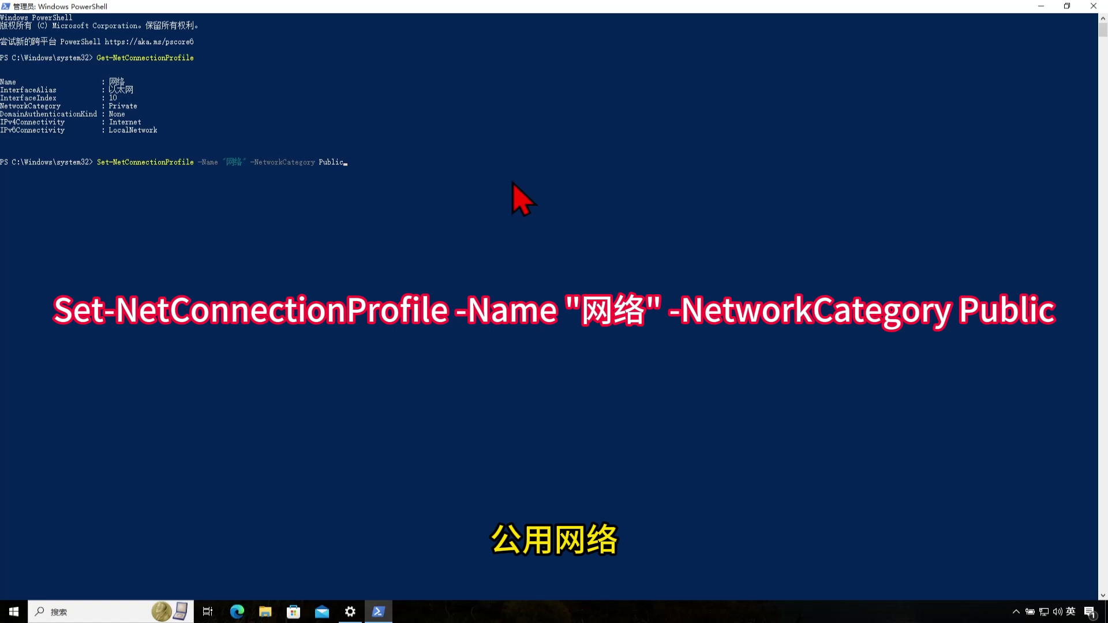
key(Return)
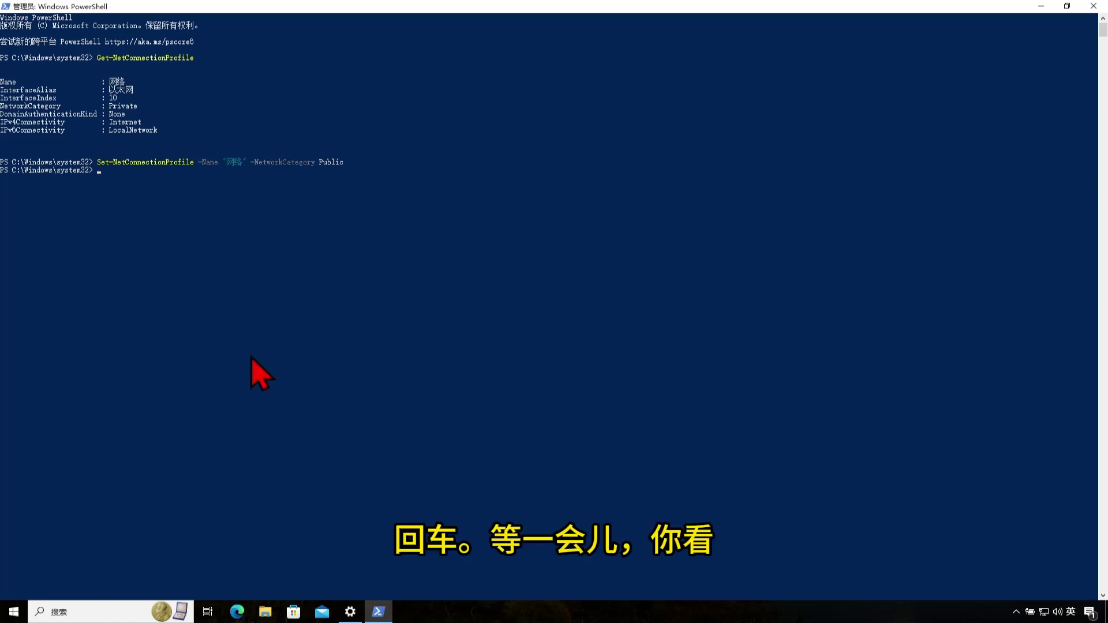
click(350, 611)
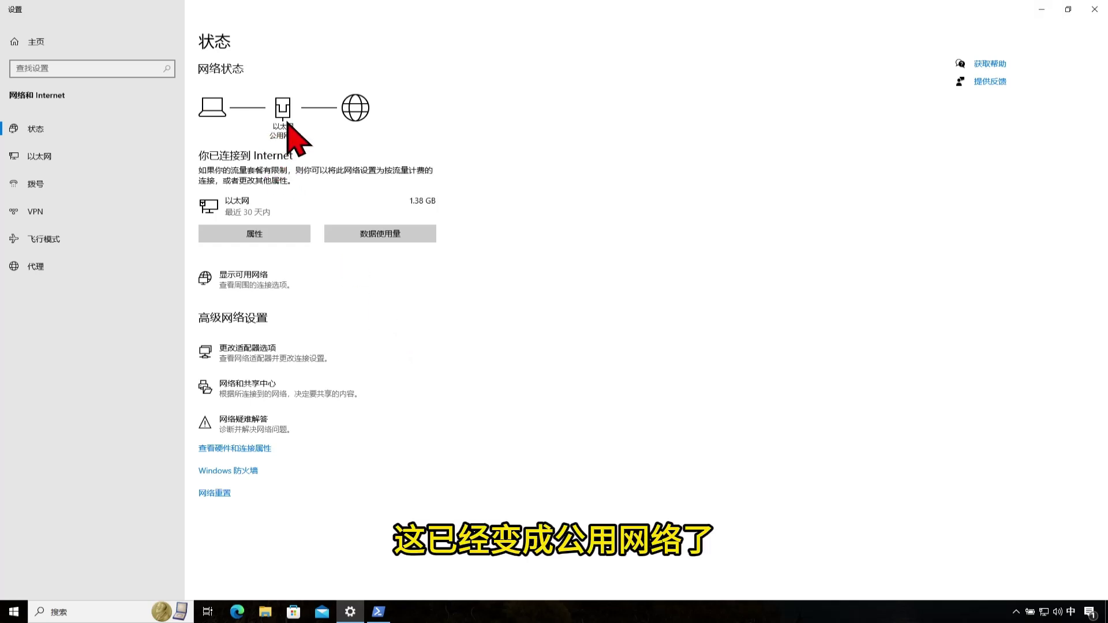
click(378, 611)
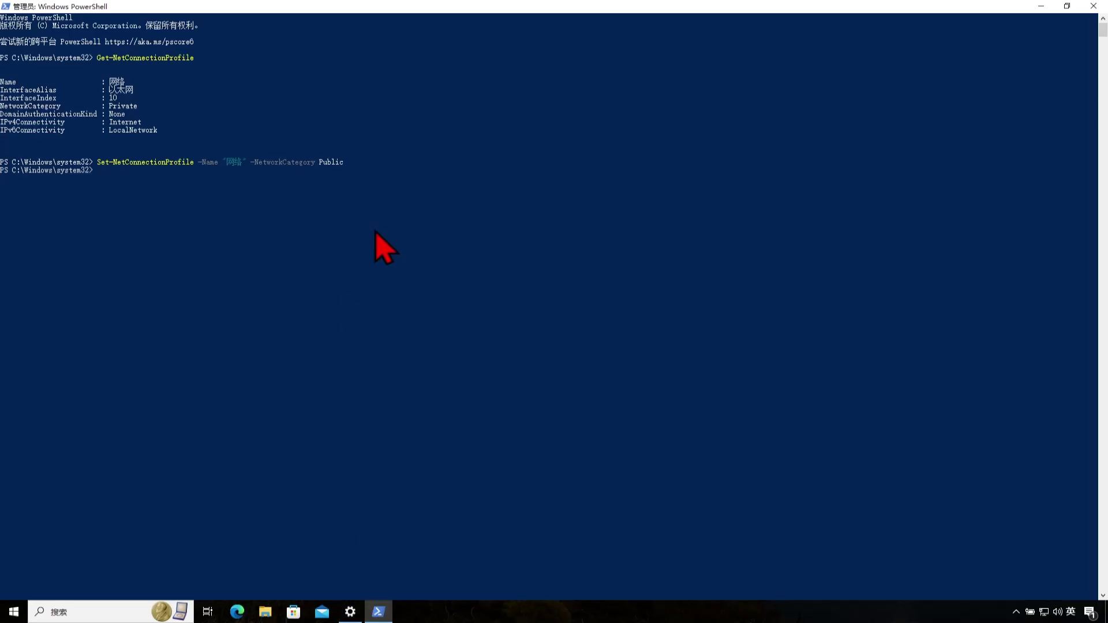
Rerun Get-NetConnectionProfile in PowerShell to check the network's category.
click(374, 227)
key(Escape)
key(Up)
key(Up)
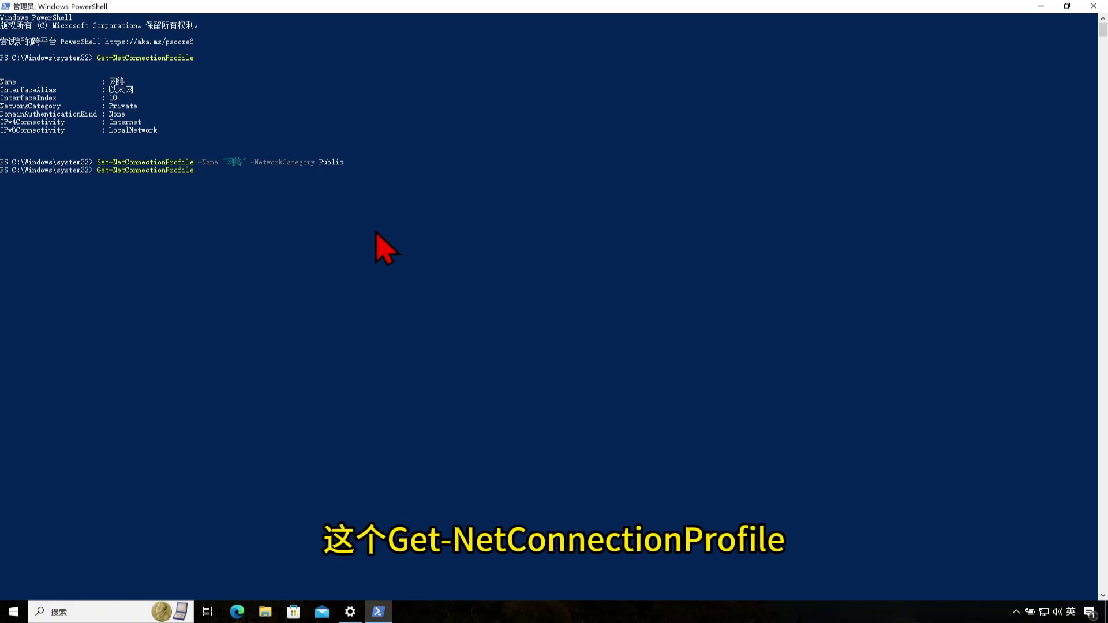
key(Return)
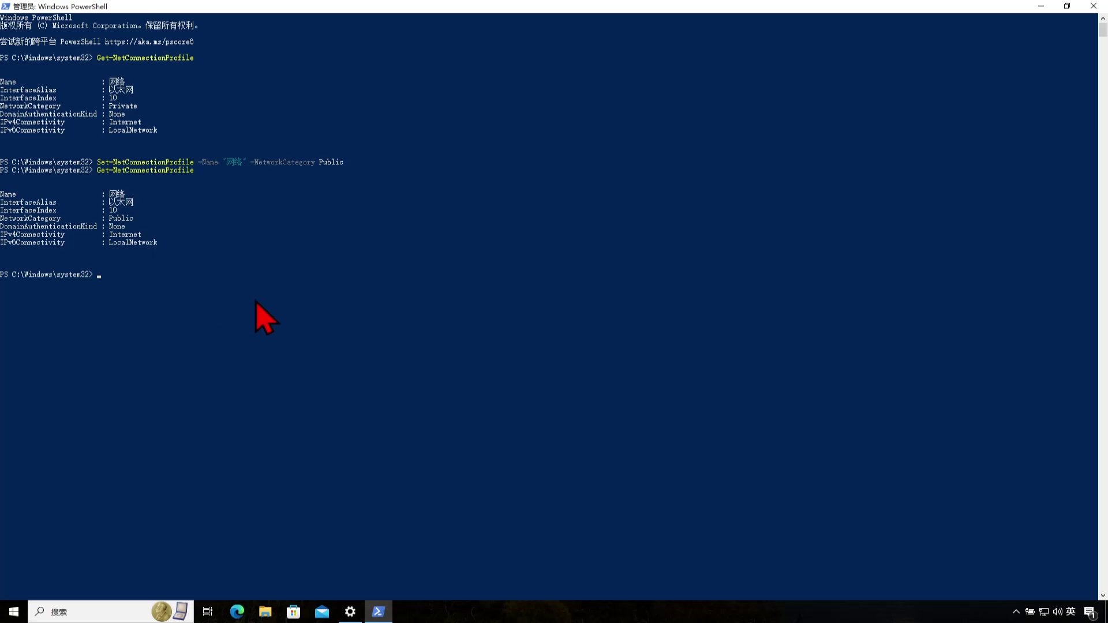
Reuse the earlier Set-NetConnectionProfile command for the network 网络, run with -NetworkCategory Private.
key(Up)
key(Up)
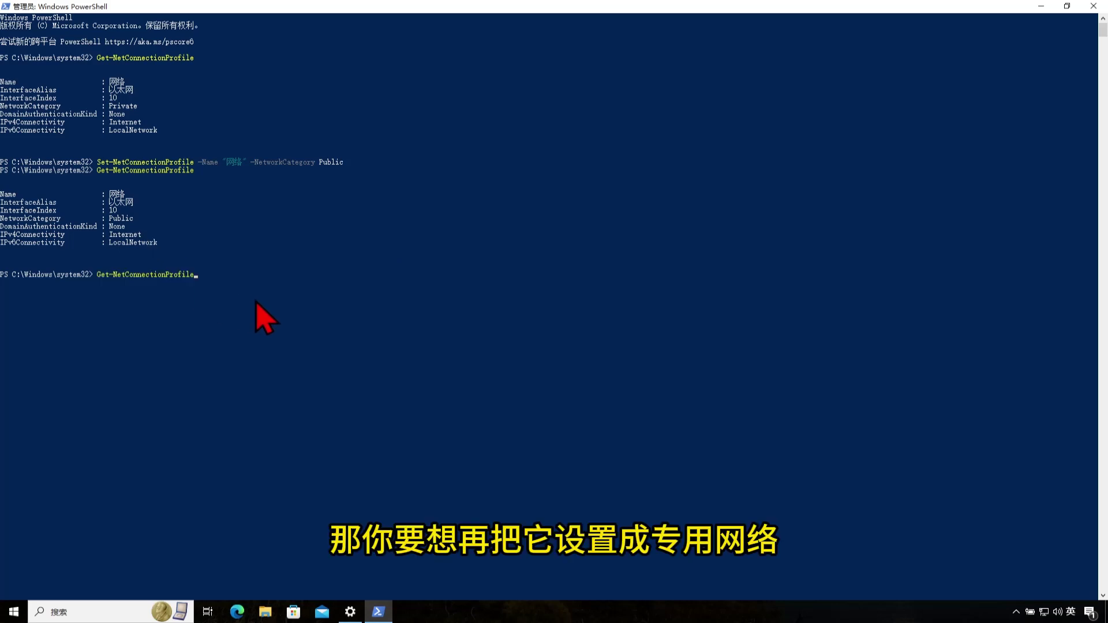
key(BackSpace)
key(BackSpace)
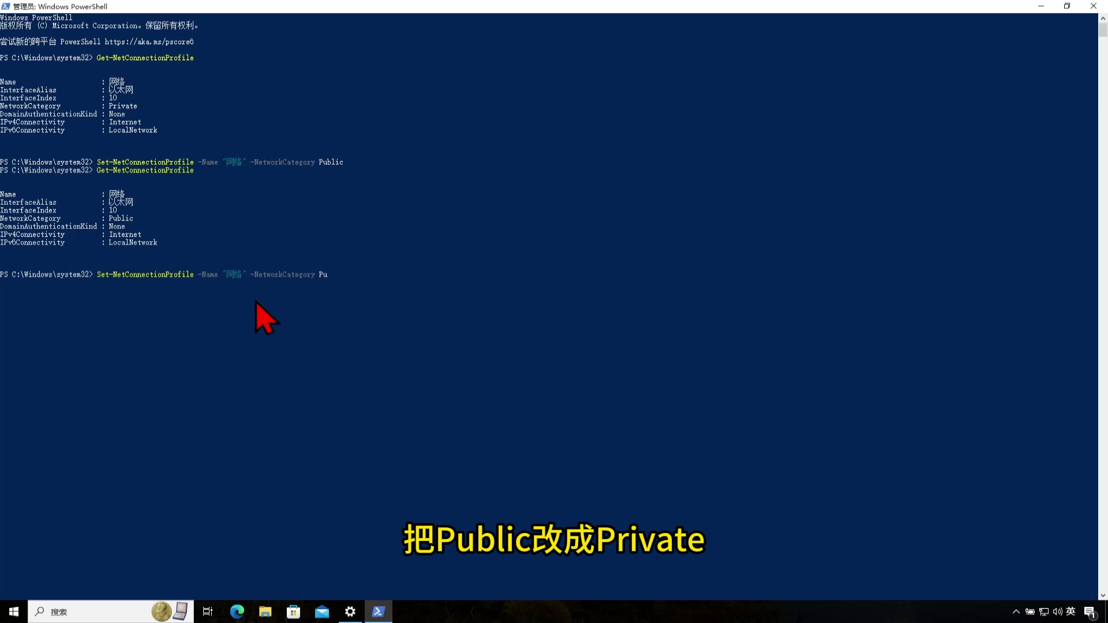
text(Private)
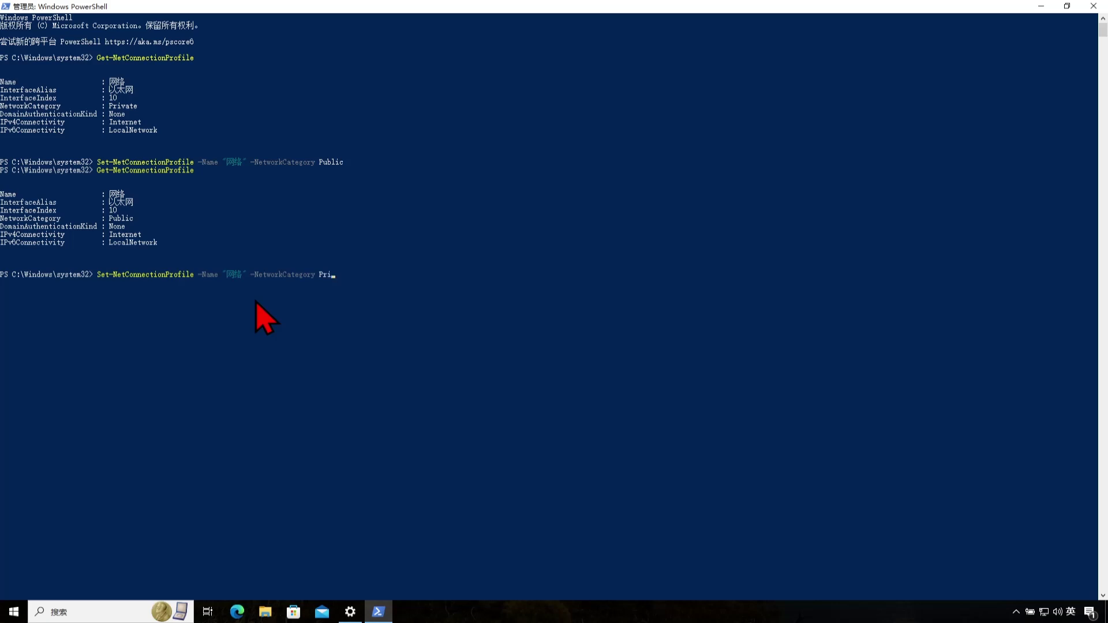
key(Return)
Verify the network category with Get-NetConnectionProfile and on the Windows Settings network status page.
key(Up)
key(Up)
key(Return)
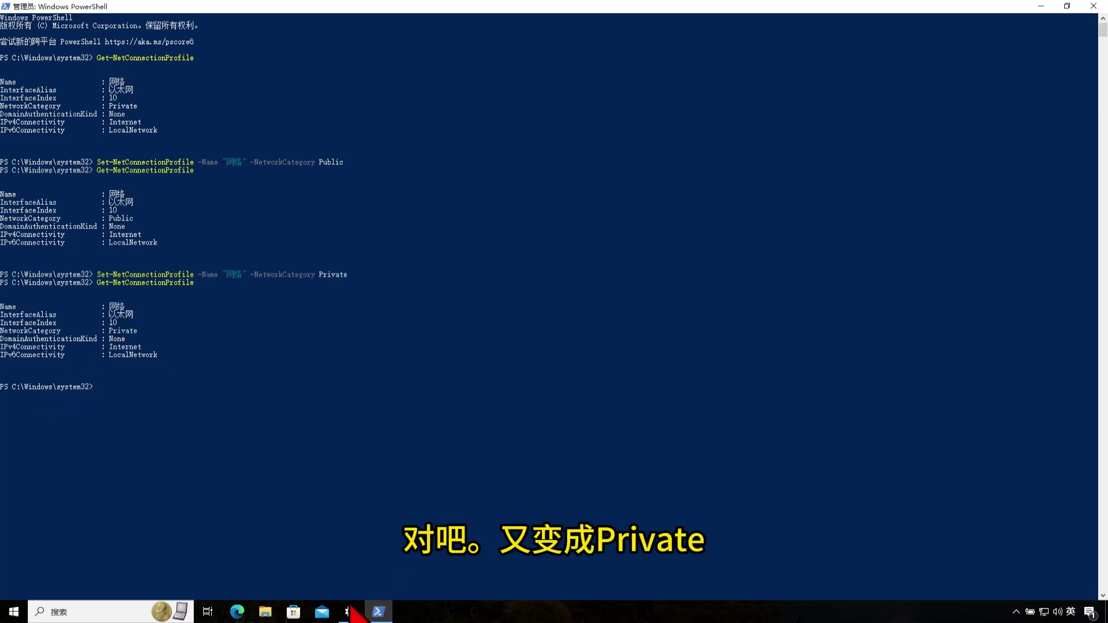
click(349, 611)
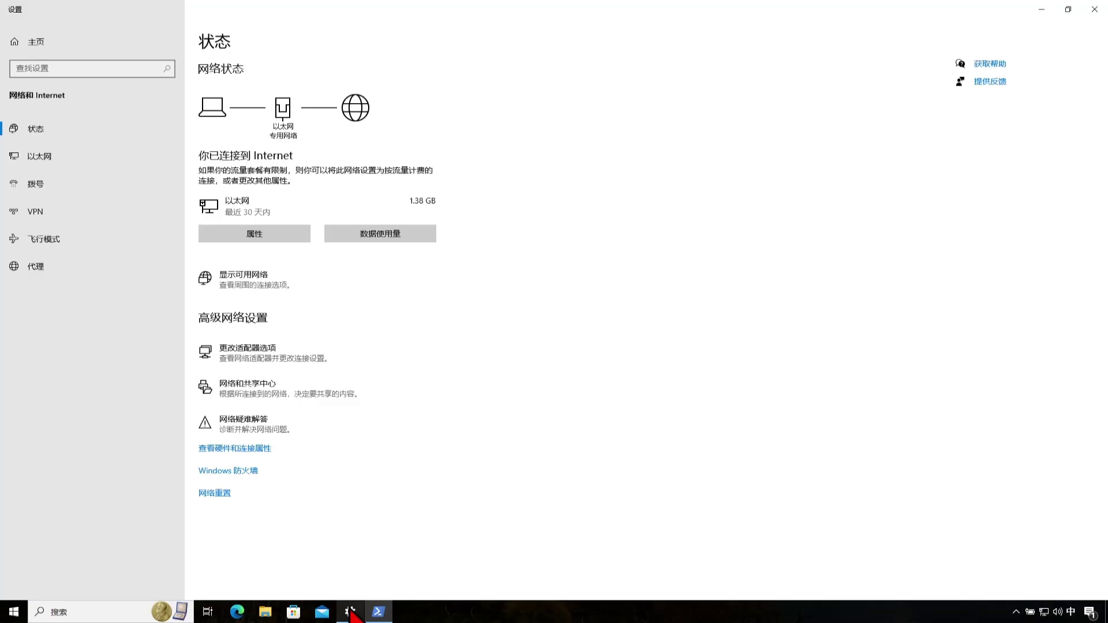